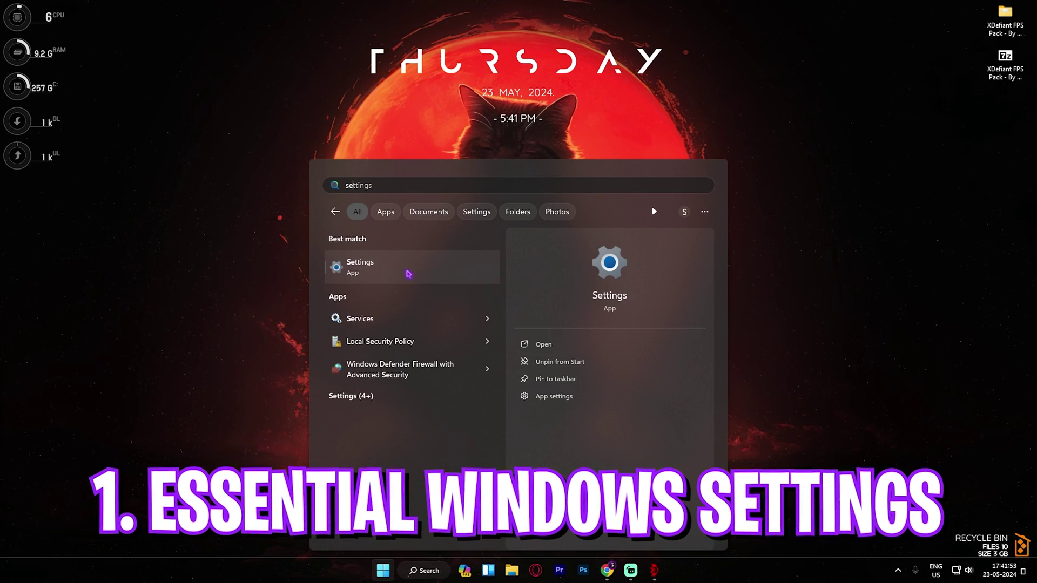
Step: Open Windows Settings and show the Game Bar page of the Gaming settings
key("Return")
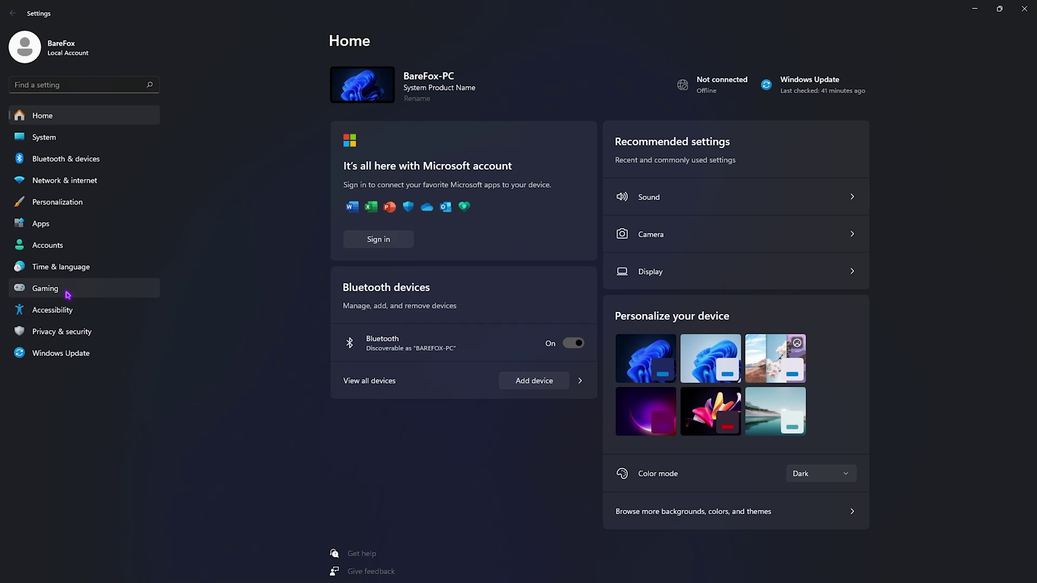
left_click(60, 289)
left_click(359, 85)
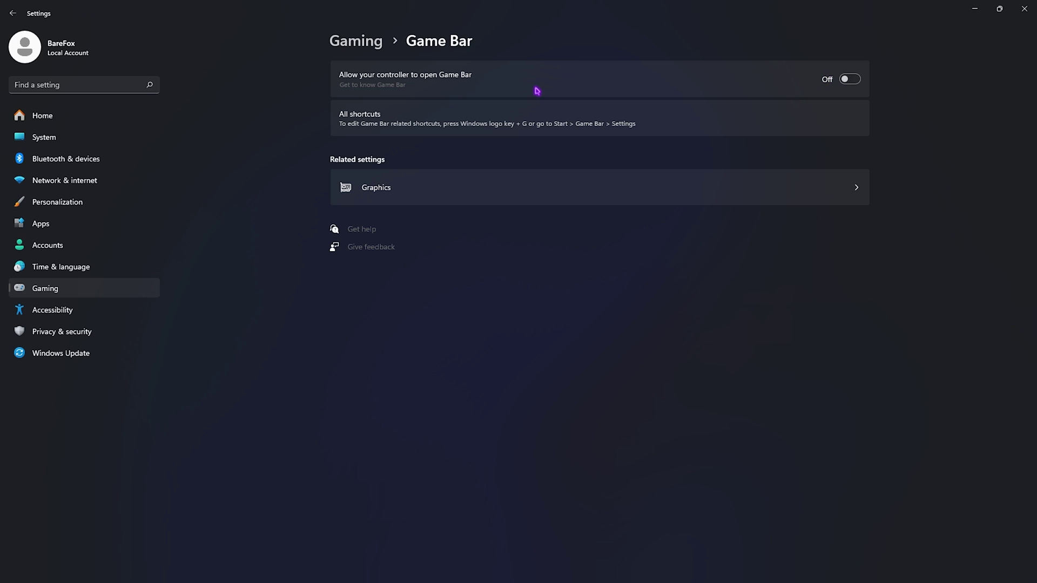
Step: Switch to the Game Mode settings and make sure Game Mode is on
left_click(359, 46)
left_click(398, 165)
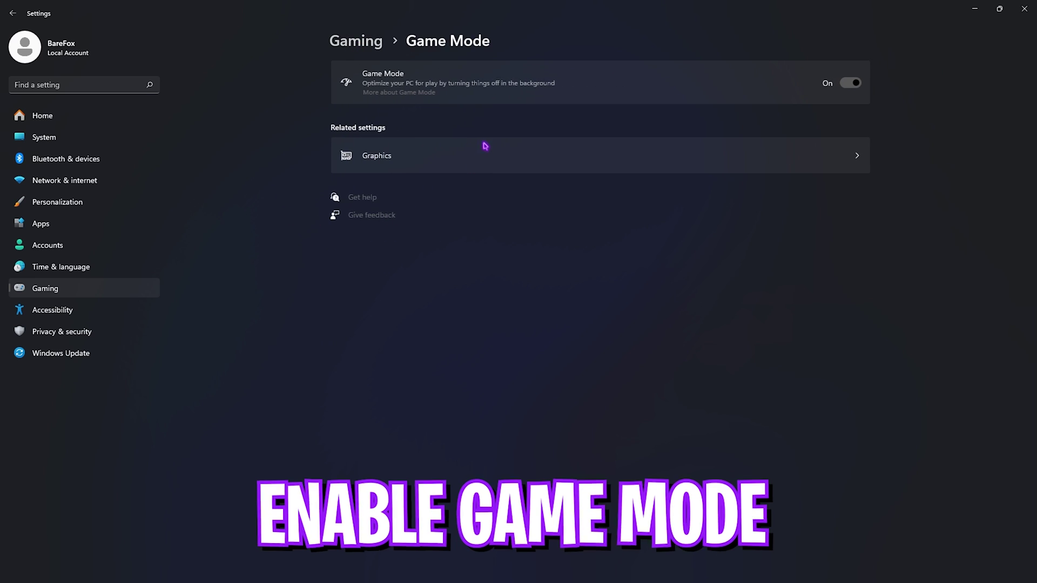
left_click(830, 90)
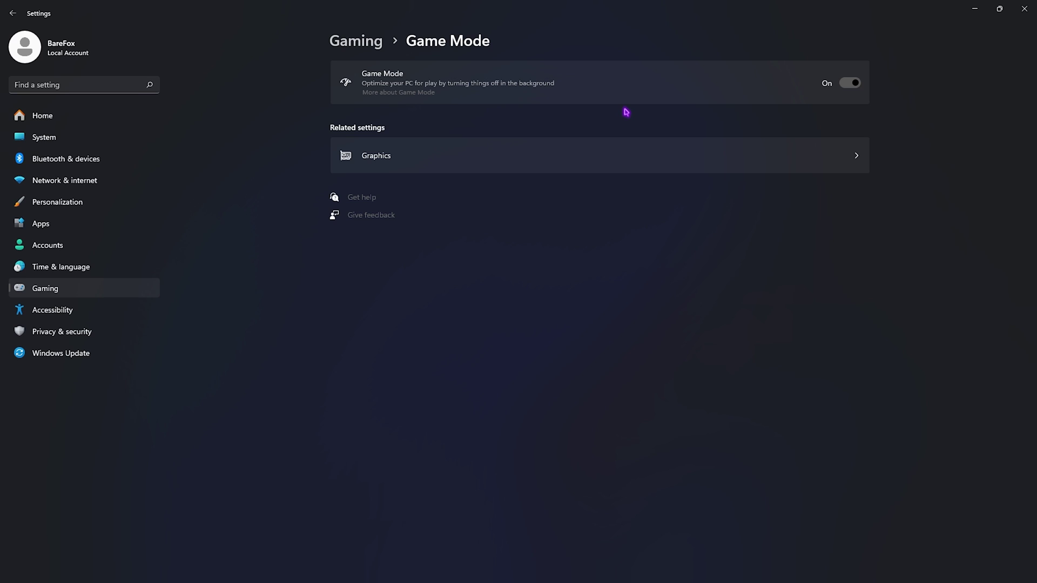
Step: Check the default graphics settings for hardware-accelerated GPU scheduling and windowed game optimizations, and return to the Graphics page
left_click(405, 163)
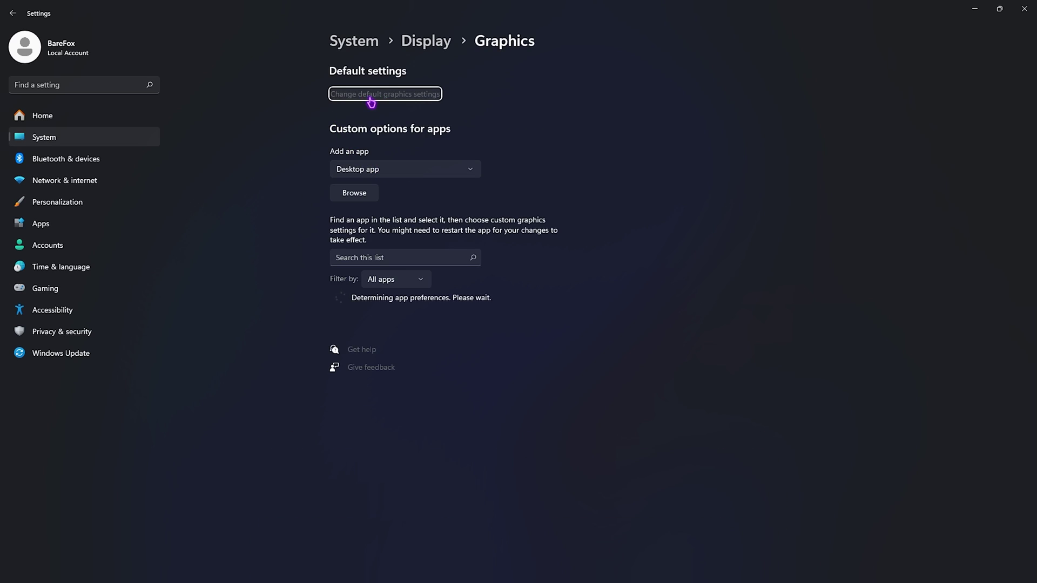
left_click(382, 96)
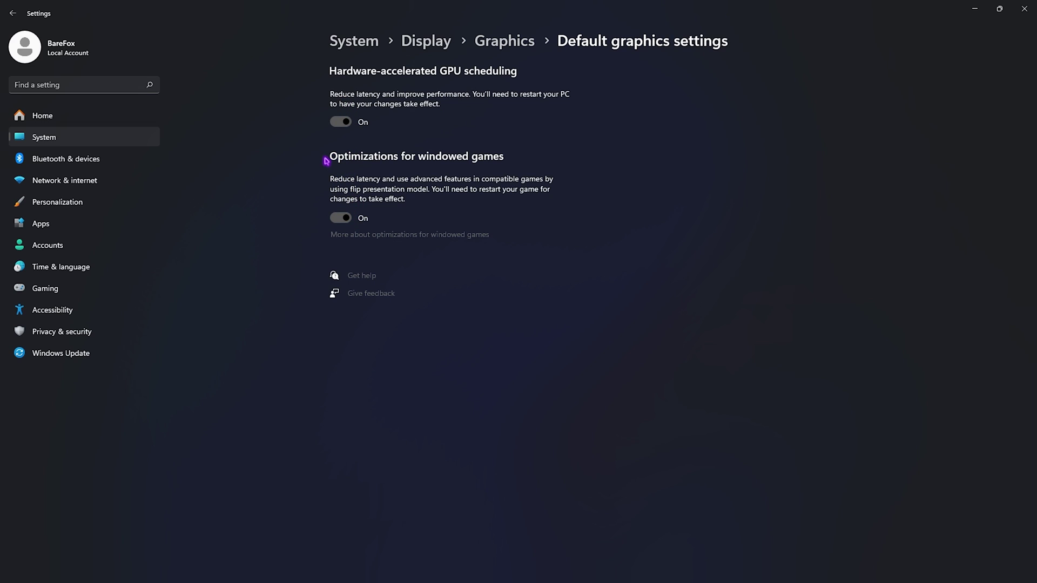
left_click(500, 43)
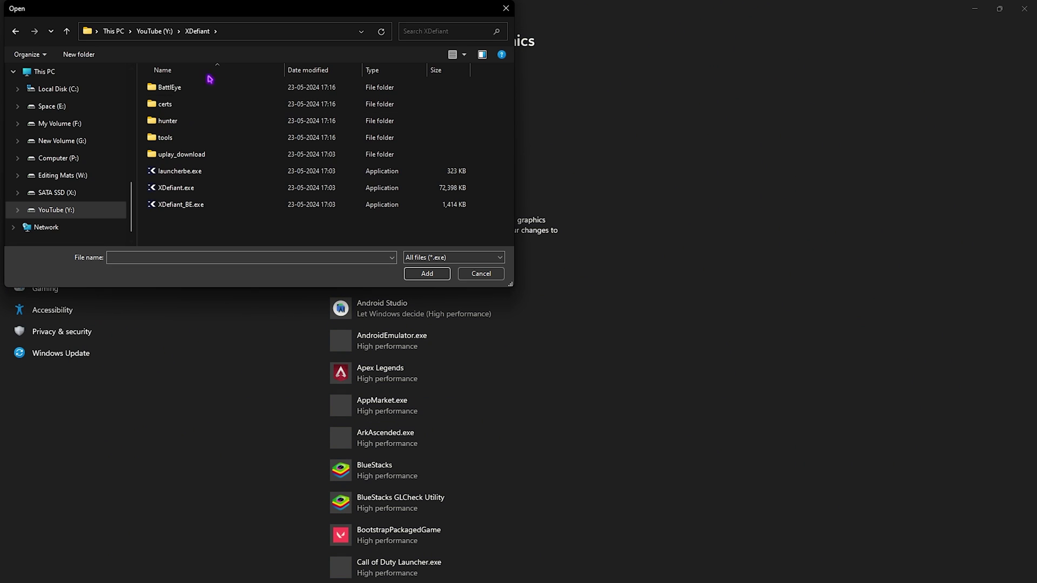
Step: Add XDefiant.exe to the custom graphics options for apps and save its graphics preference as High performance
left_click(188, 187)
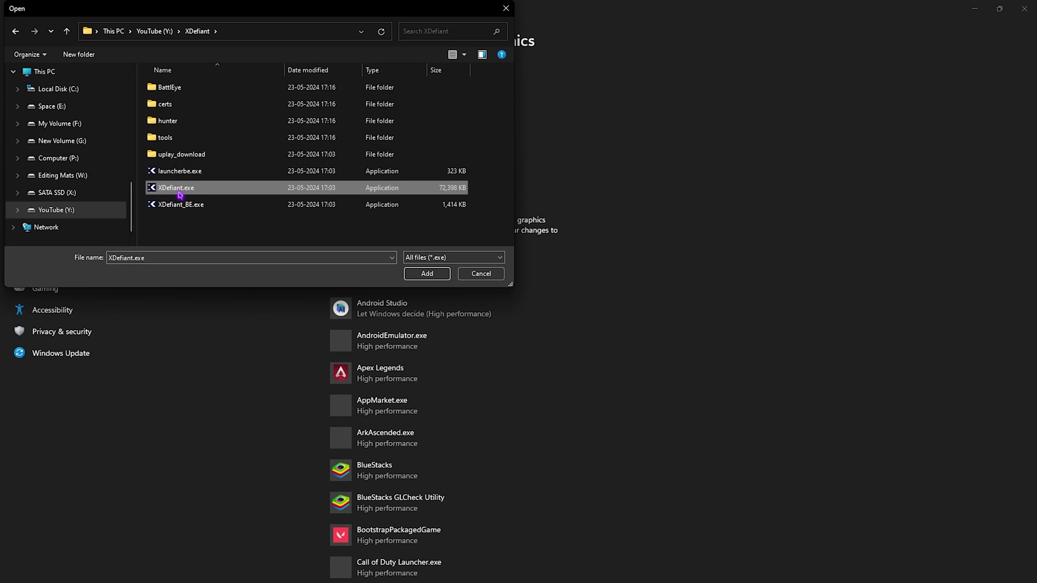
left_click(426, 273)
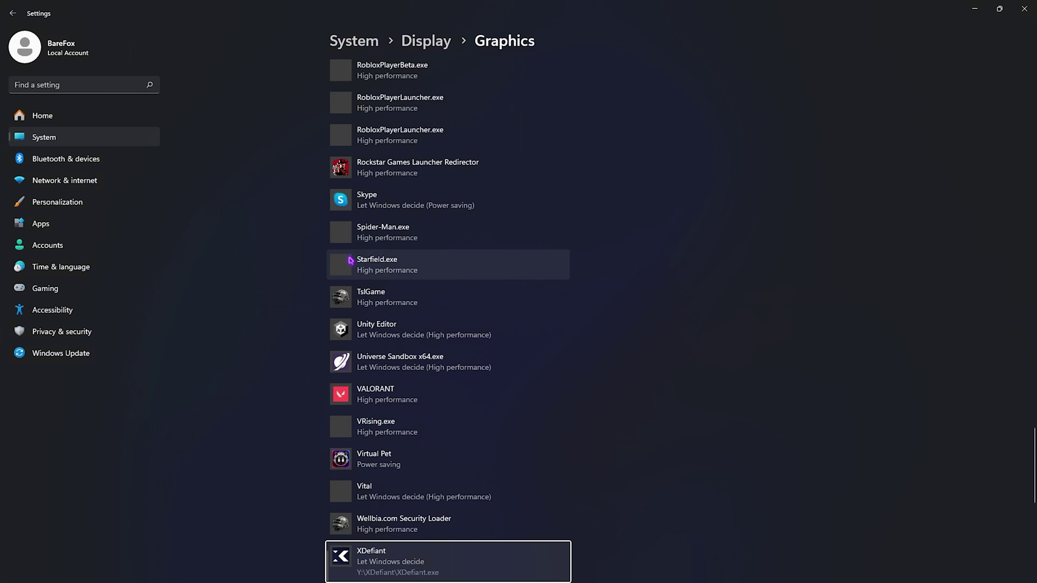
left_click(491, 522)
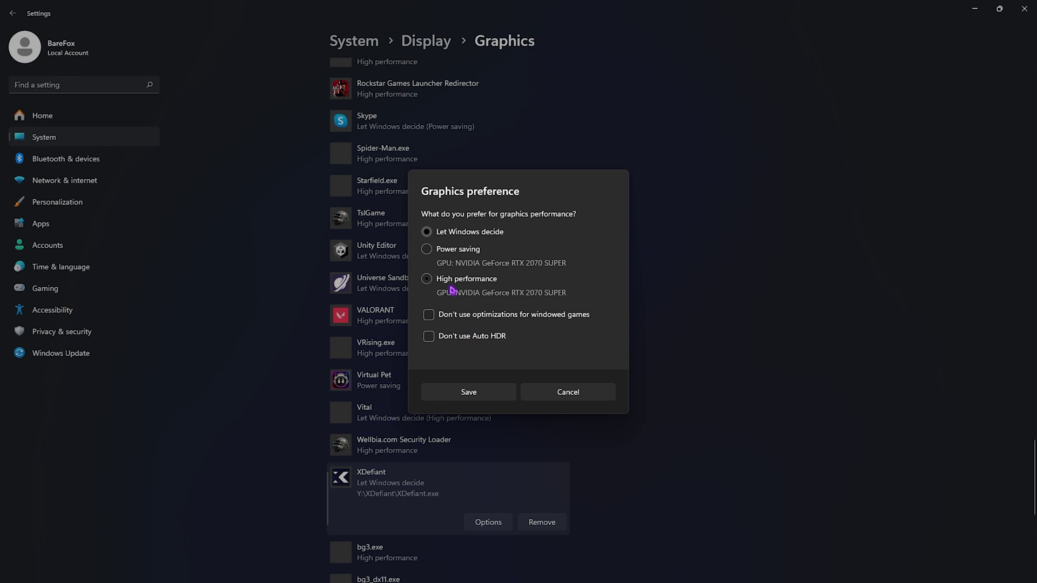
left_click(486, 392)
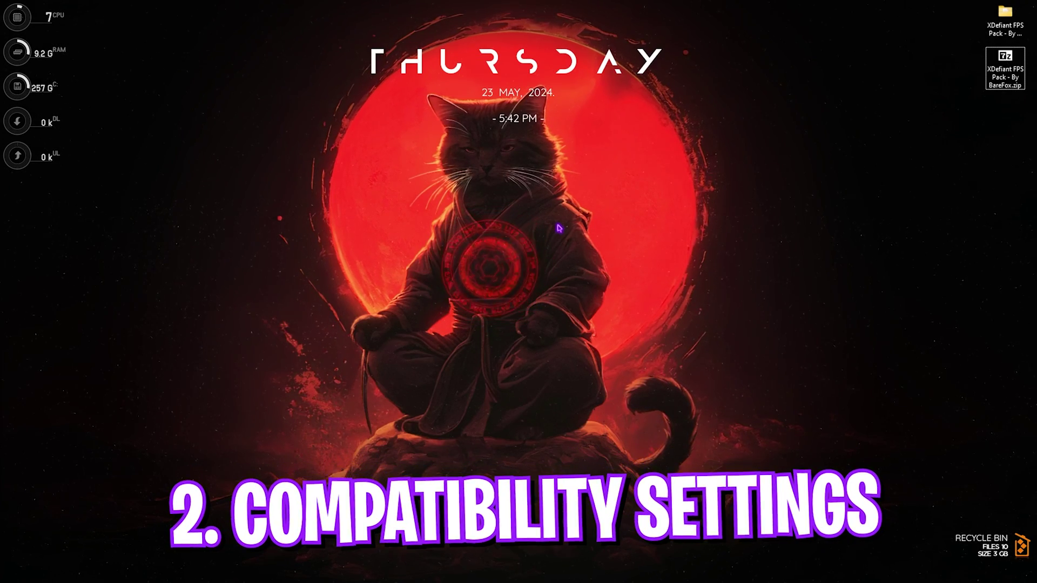
Step: Switch to File Explorer and open the properties of XDefiant.exe in the XDefiant folder on the YouTube (Y:) drive
key("super")
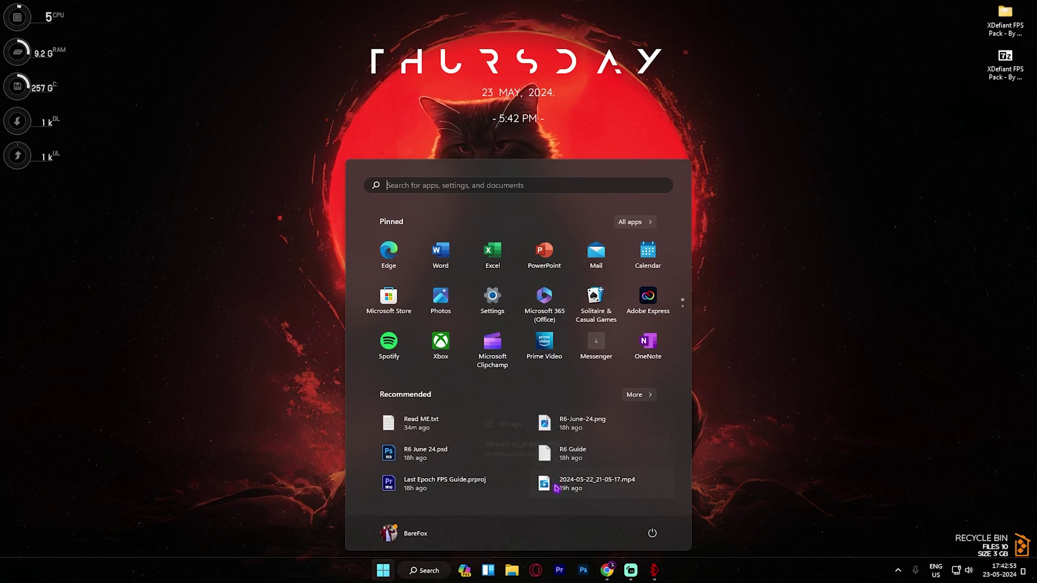
left_click(516, 574)
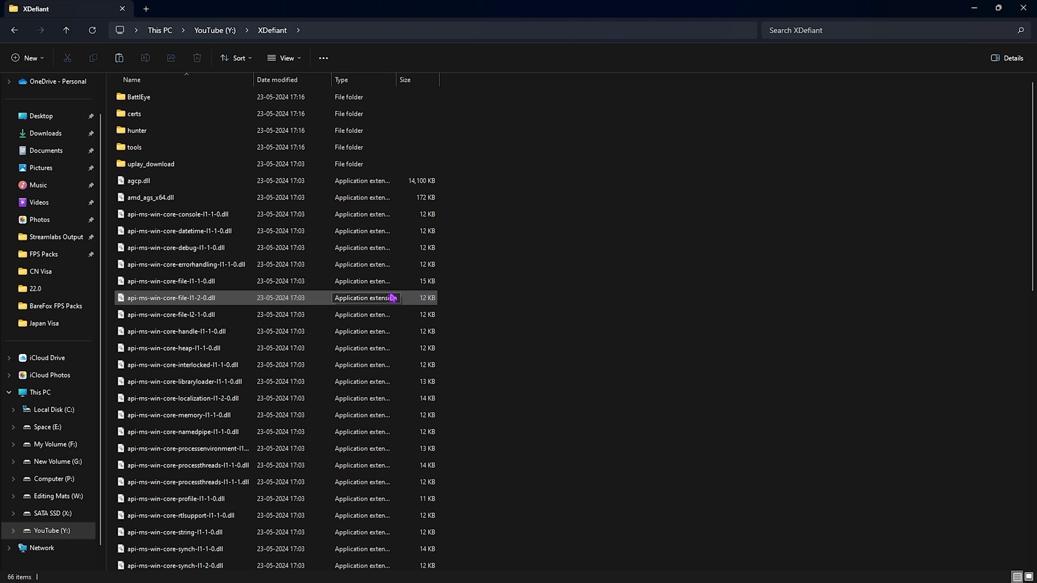
scroll(391, 298, "down", 5)
scroll(391, 297, "down", 8)
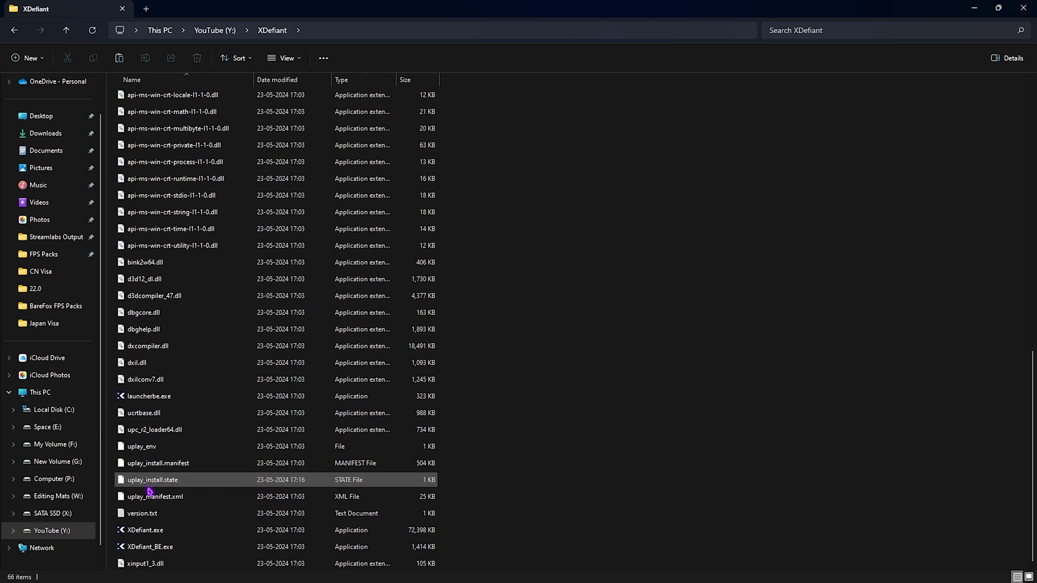
left_click(156, 531)
right_click(182, 535)
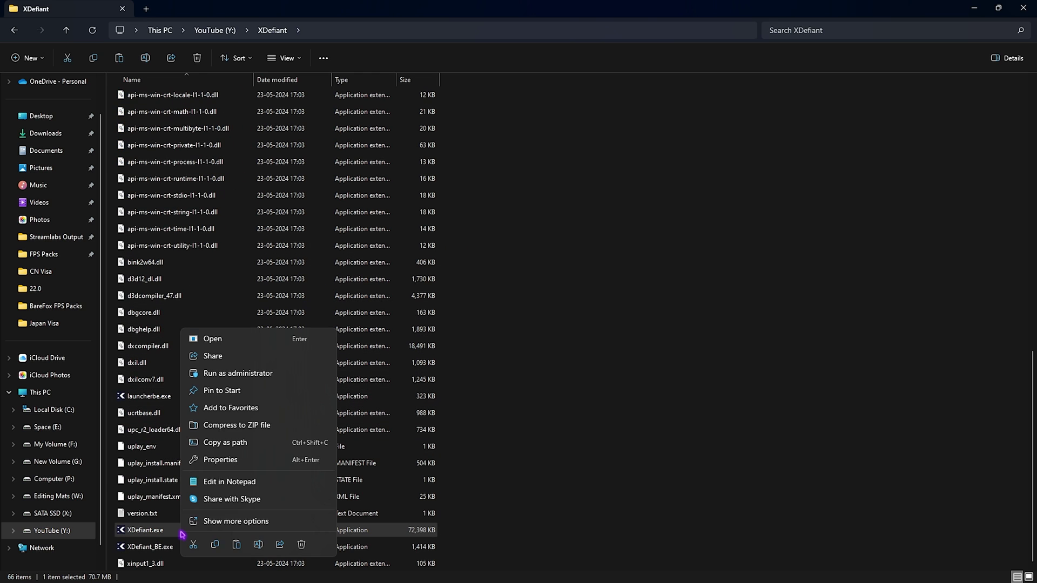
left_click(215, 462)
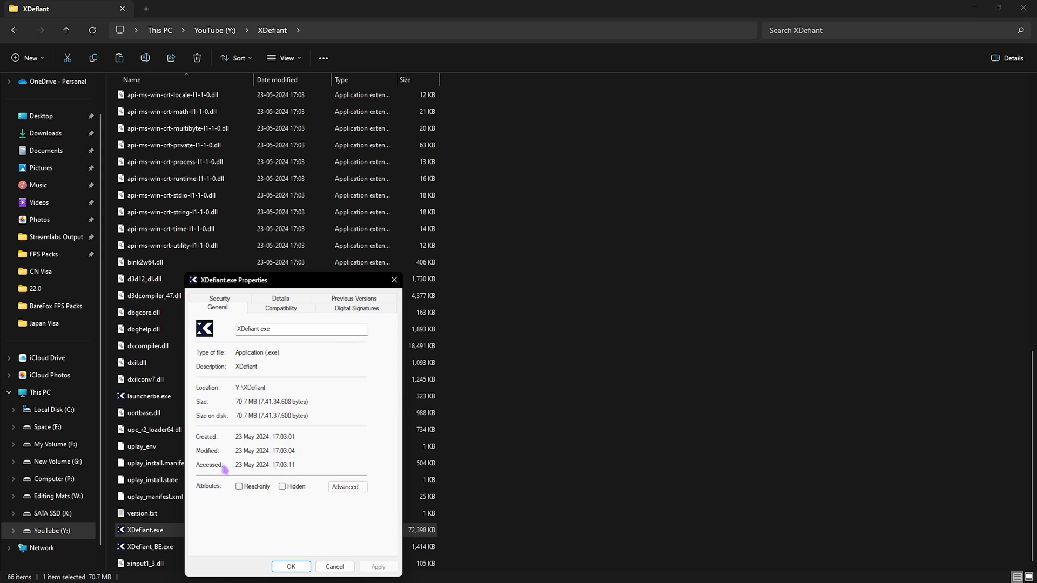
Step: Disable fullscreen optimizations in the XDefiant.exe compatibility settings, confirm its high DPI settings and apply the properties
left_click(282, 308)
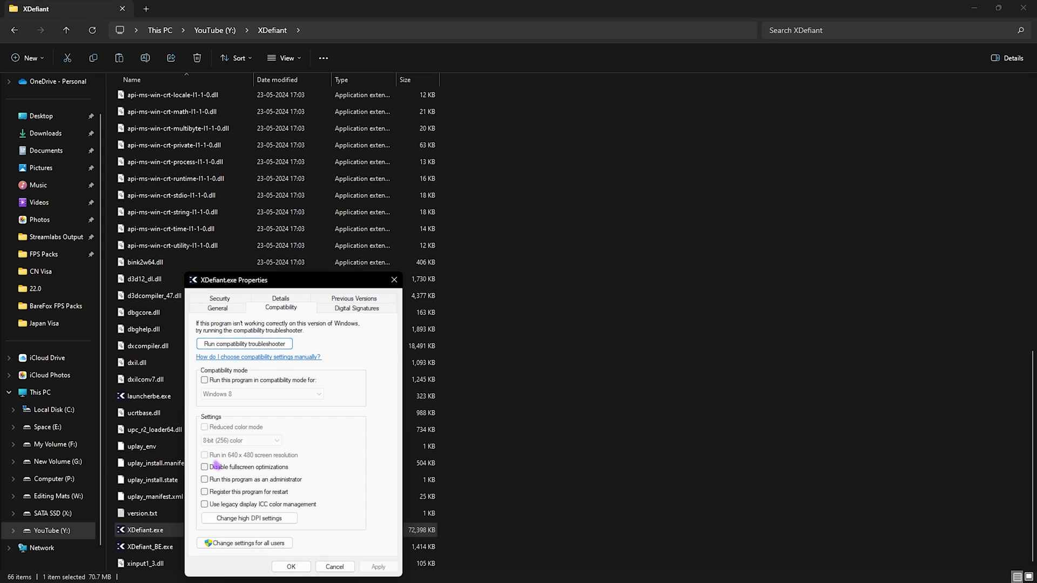
left_click(212, 467)
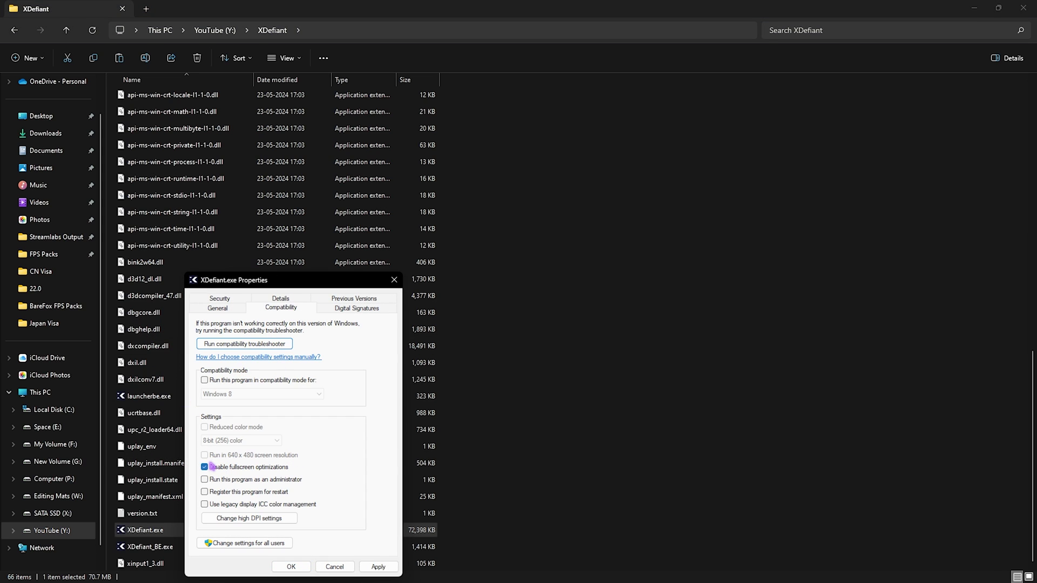
left_click(233, 520)
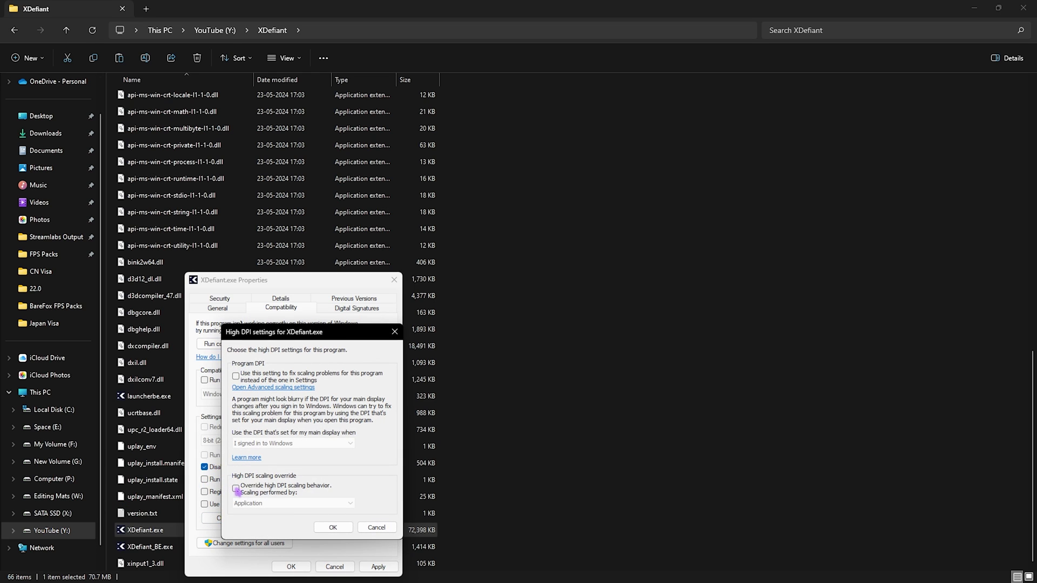
left_click(333, 528)
left_click(378, 566)
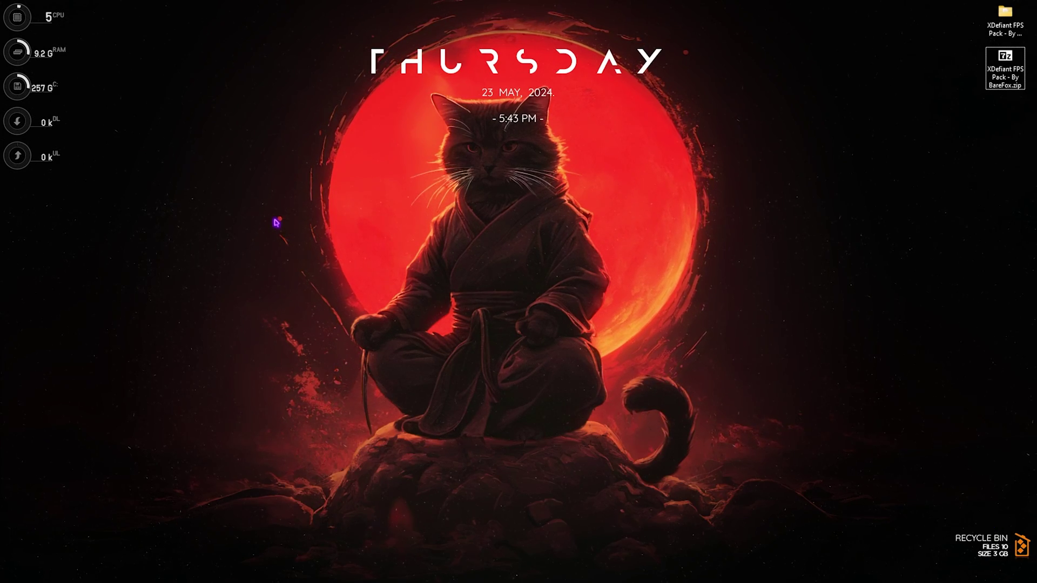
Step: Open Task Manager, show the list of startup apps and maximize the window
key("ctrl+shift+Escape")
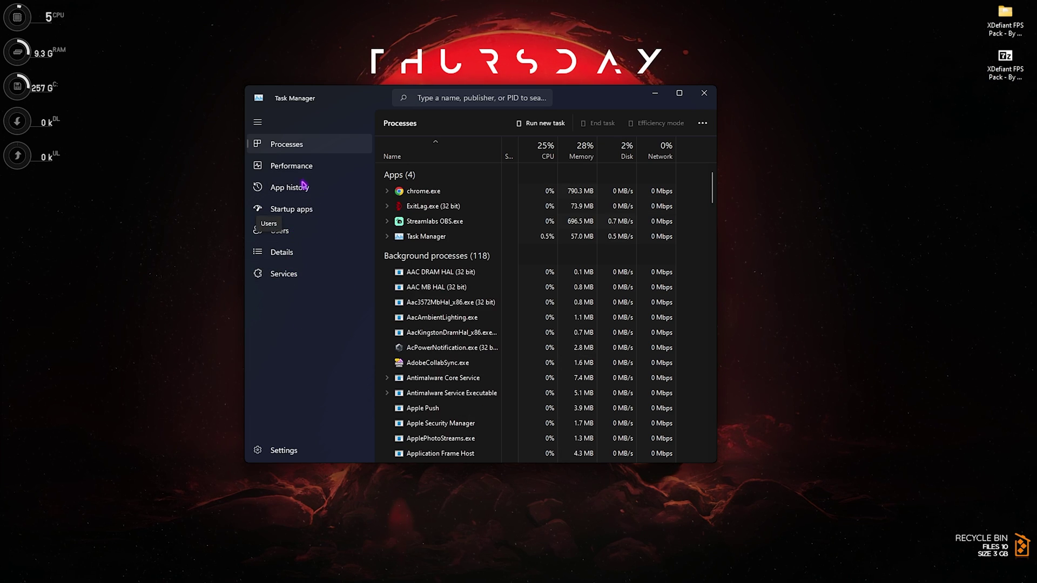
left_click(345, 213)
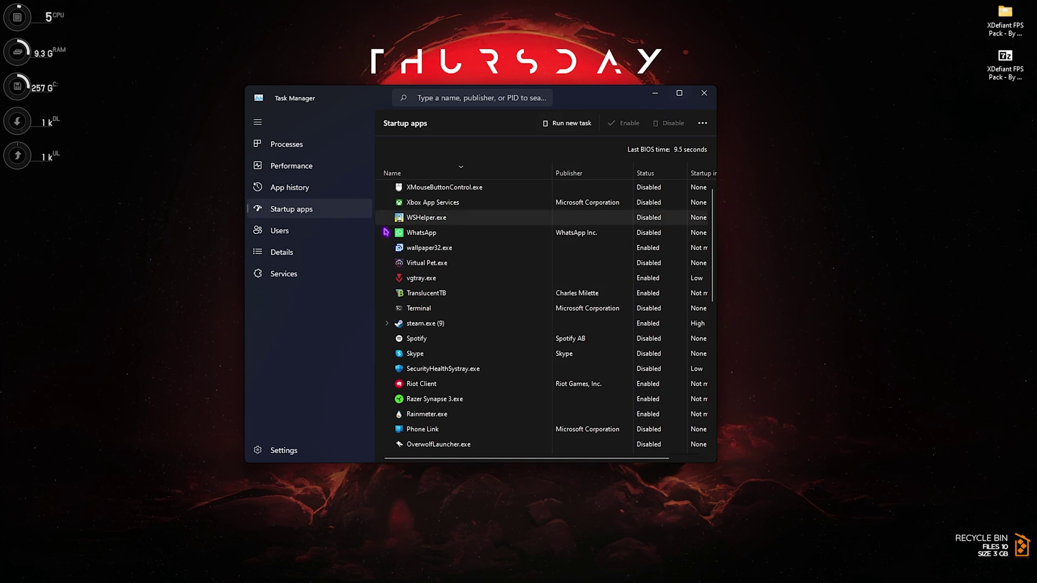
left_click(678, 93)
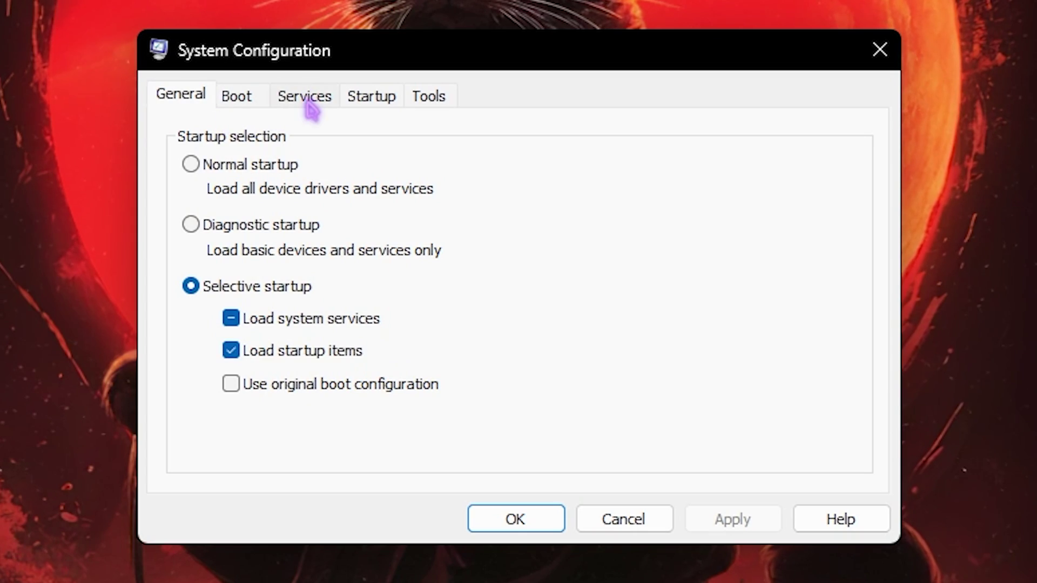
Step: Hide all Microsoft services in the System Configuration services list and look through the remaining services
left_click(440, 221)
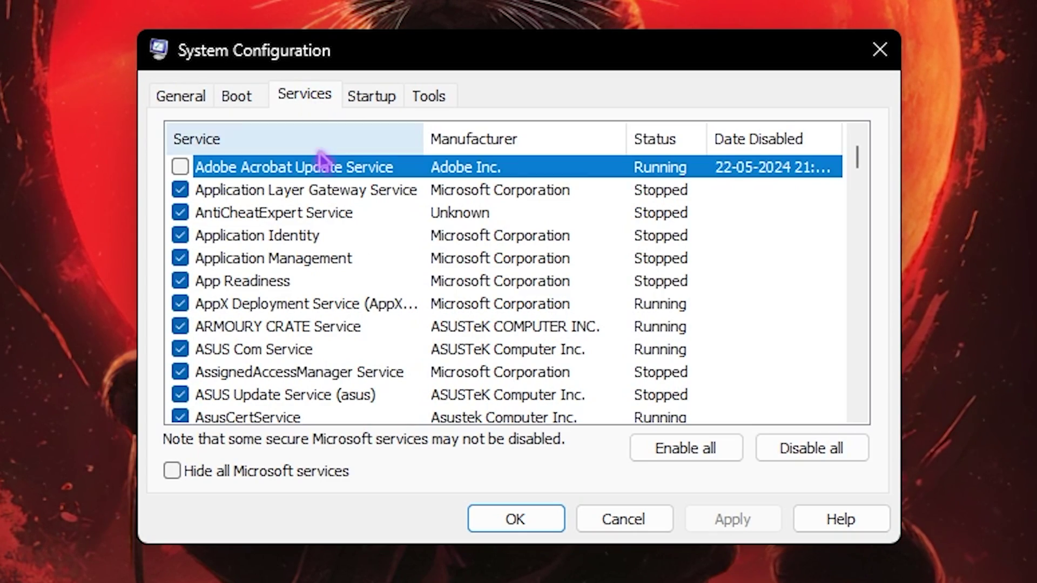
left_click(172, 471)
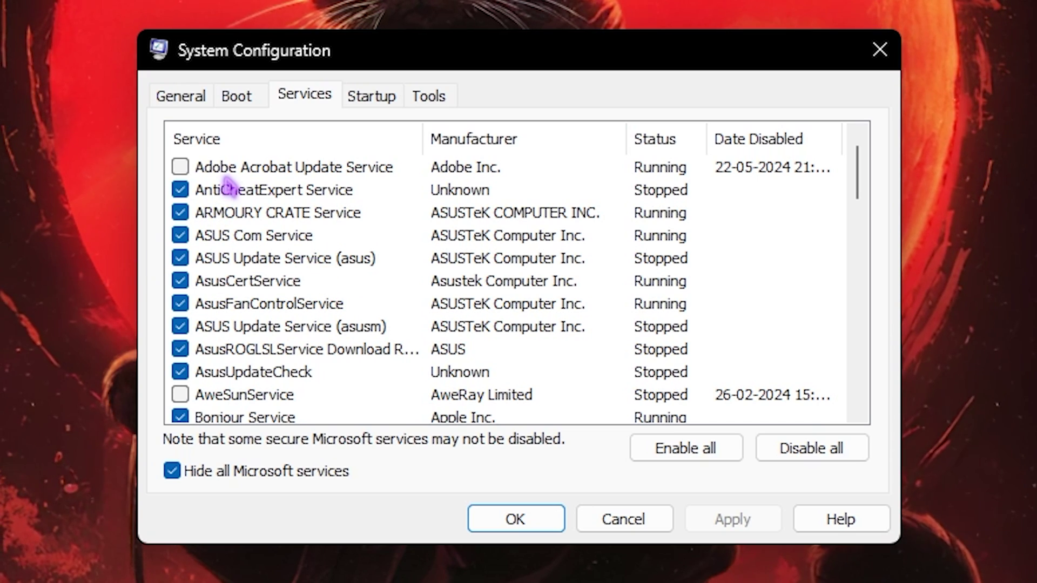
scroll(226, 210, "down", 1)
scroll(242, 243, "down", 3)
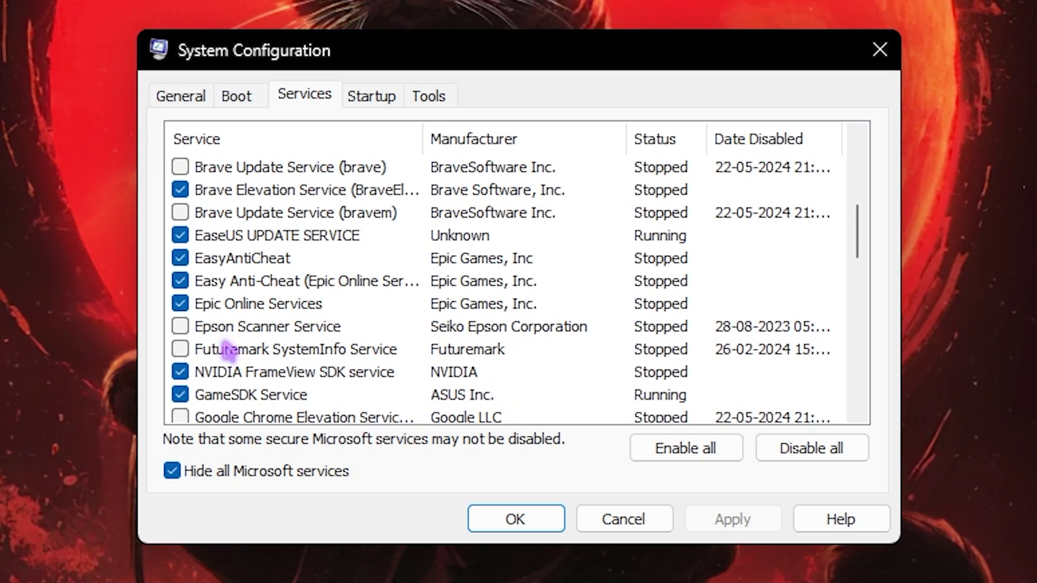
scroll(249, 357, "down", 1)
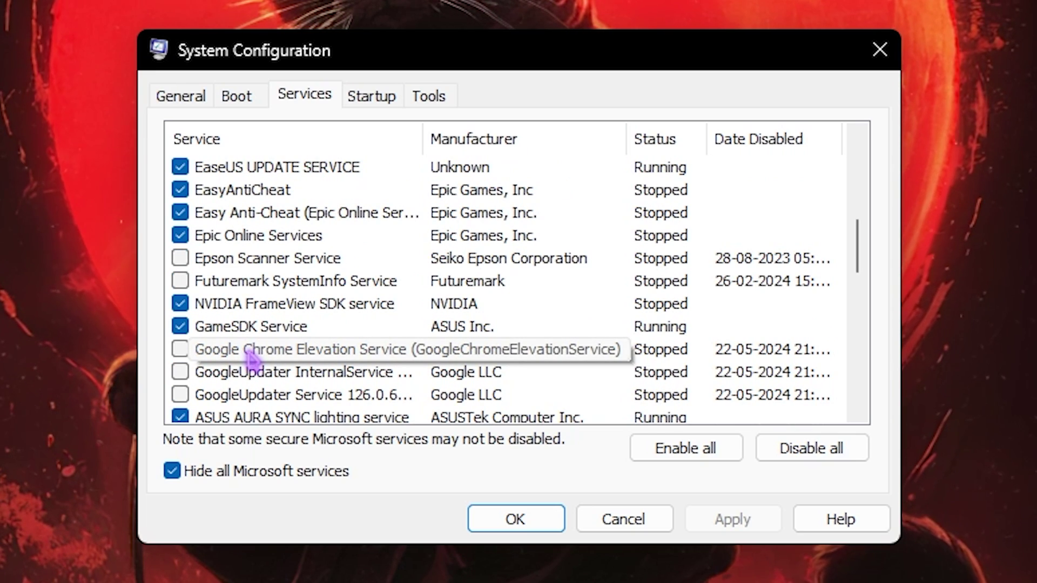
scroll(249, 356, "up", 7)
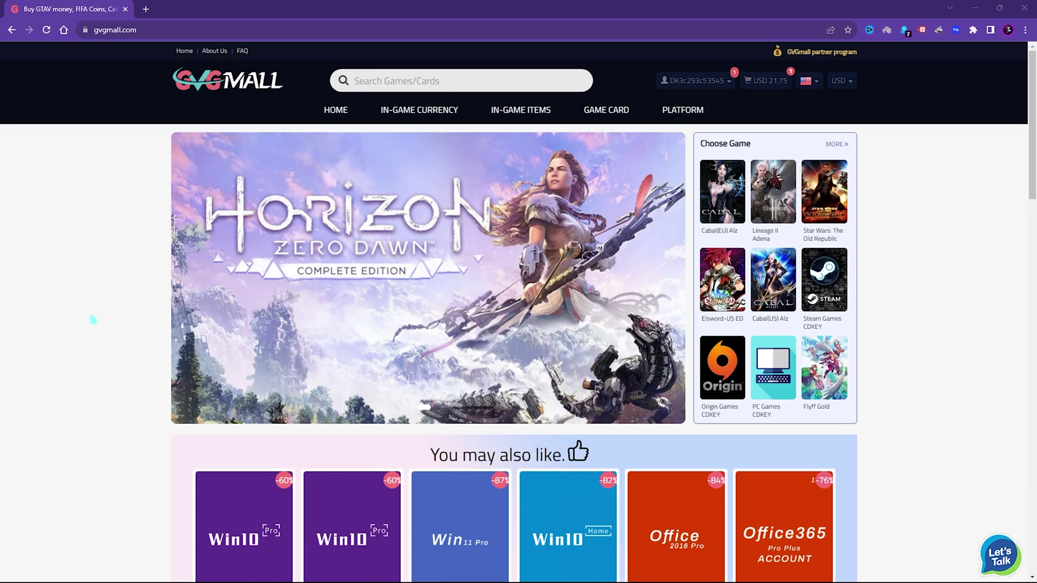
Step: Browse the GVGMall home page in the browser, examining its product offers and the in-game items and in-game currency categories
scroll(83, 340, "down", 3)
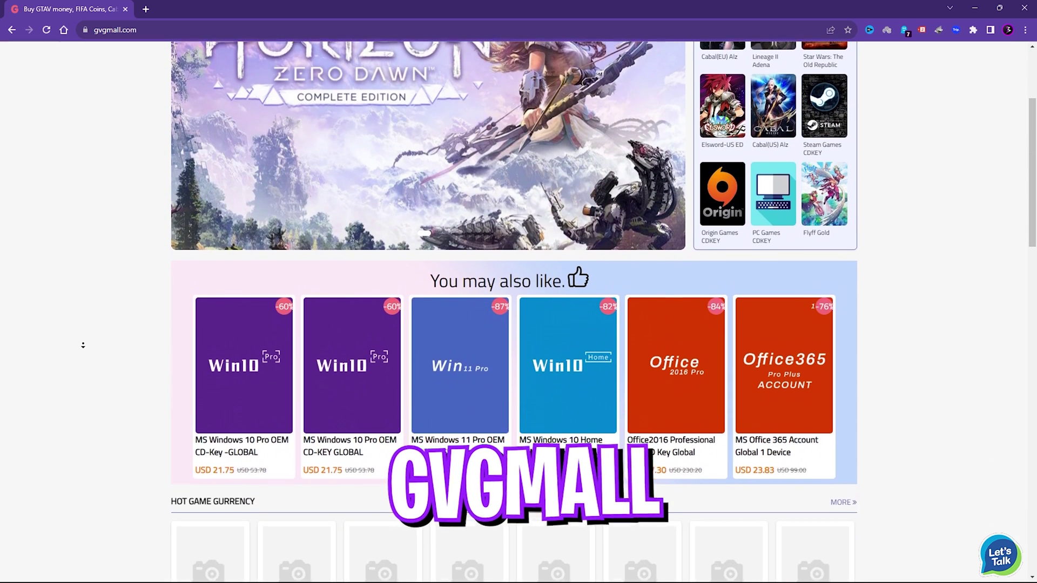
scroll(83, 345, "down", 5)
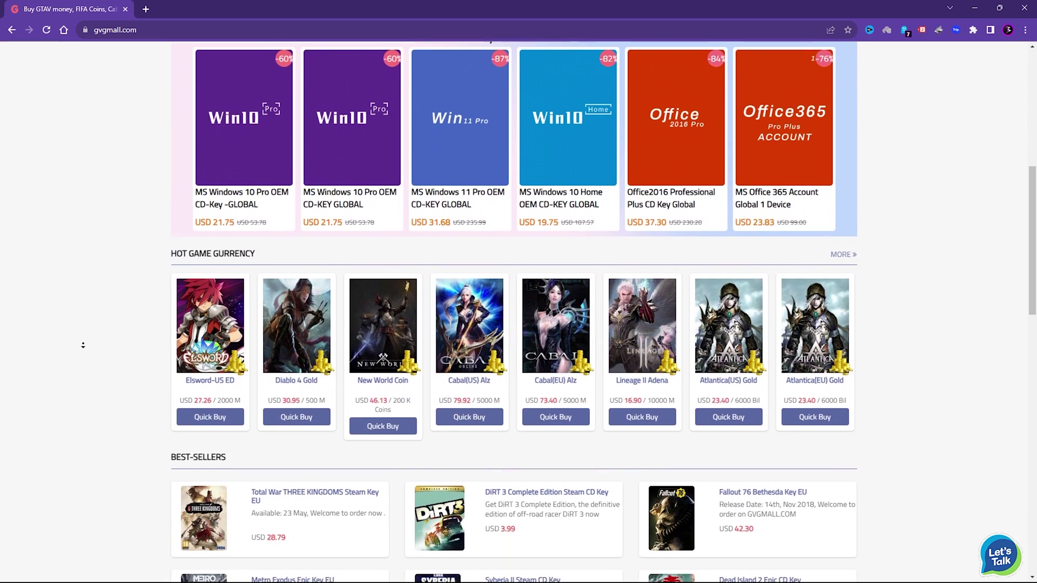
scroll(83, 345, "down", 3)
scroll(85, 347, "up", 5)
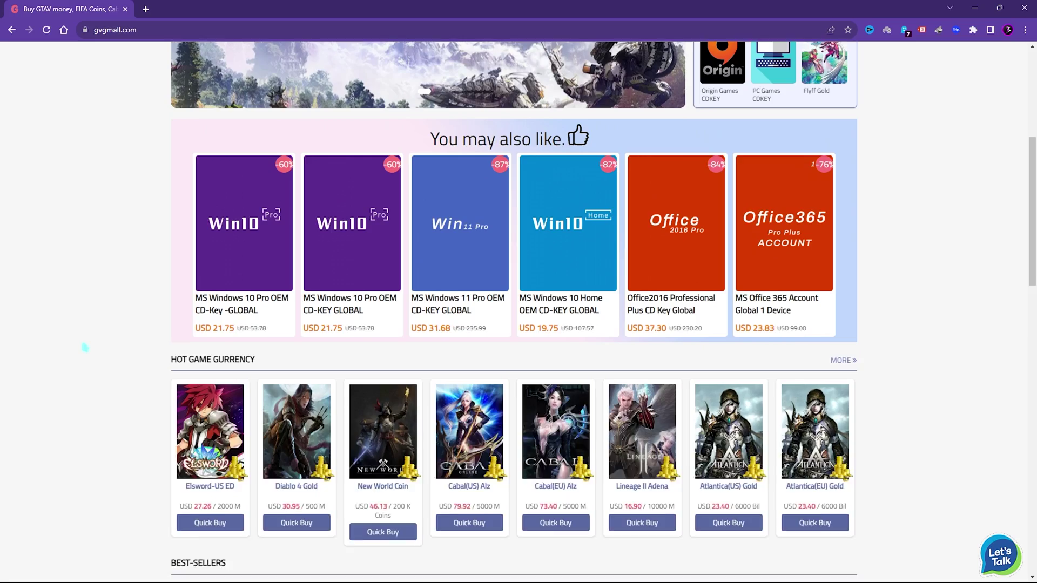
scroll(85, 347, "up", 6)
mouse_move(532, 114)
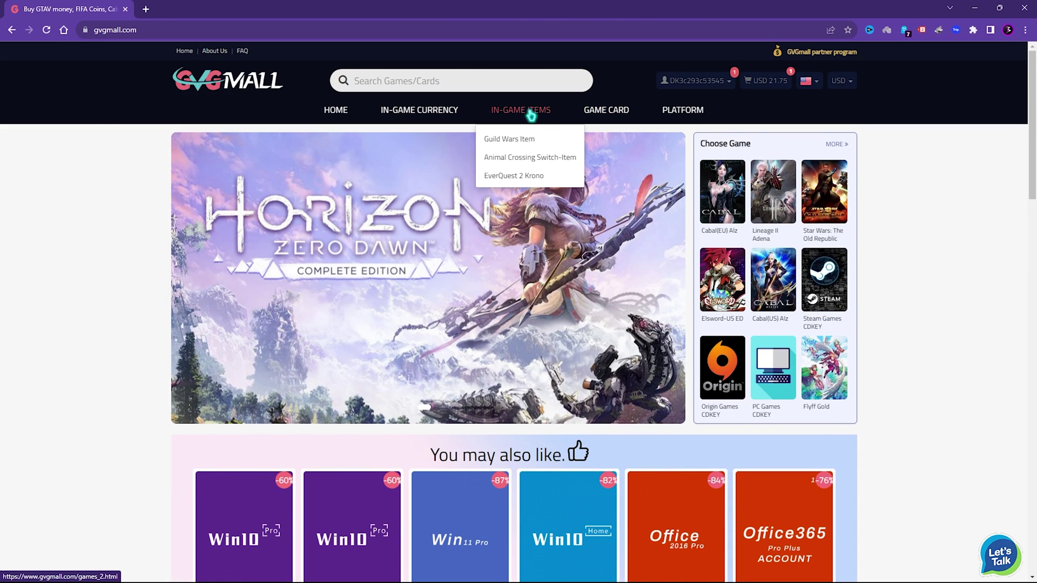
mouse_move(681, 116)
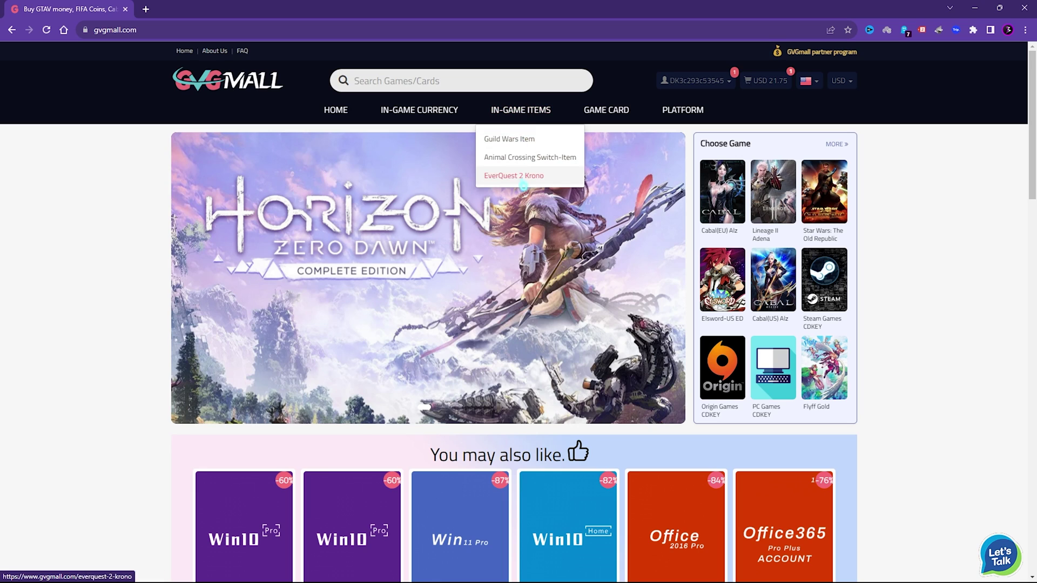
mouse_move(419, 114)
scroll(424, 293, "down", 5)
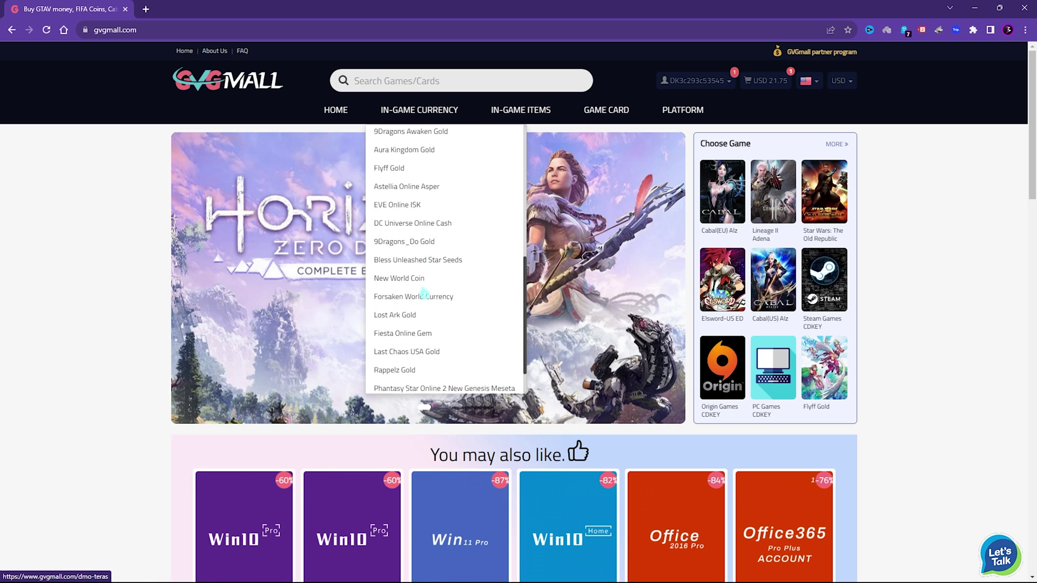
scroll(78, 300, "down", 2)
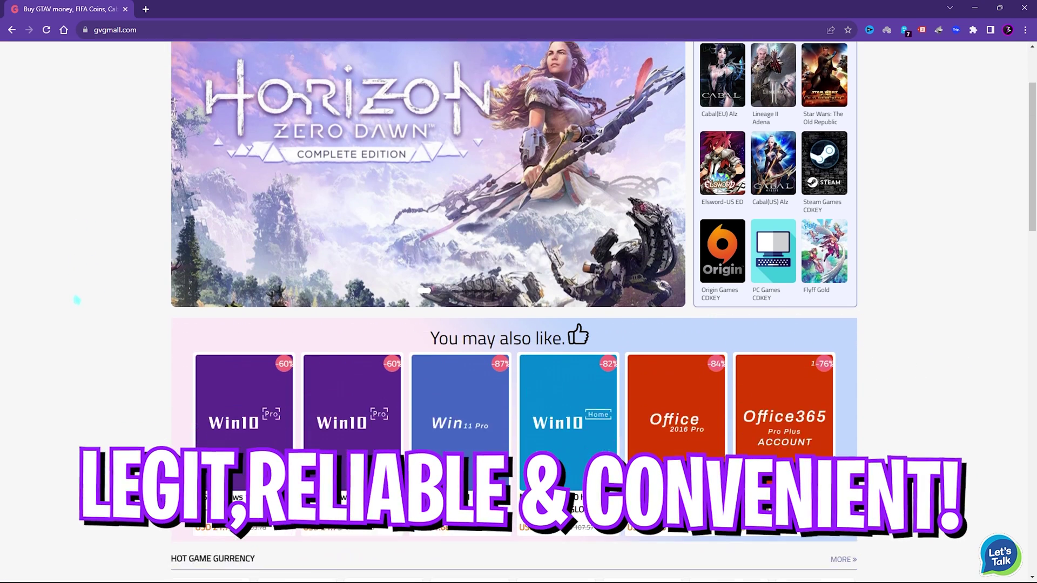
Step: Look over the in-game currency list and the Windows and Office key offers under "You may also like" on the store's home page
scroll(78, 300, "up", 2)
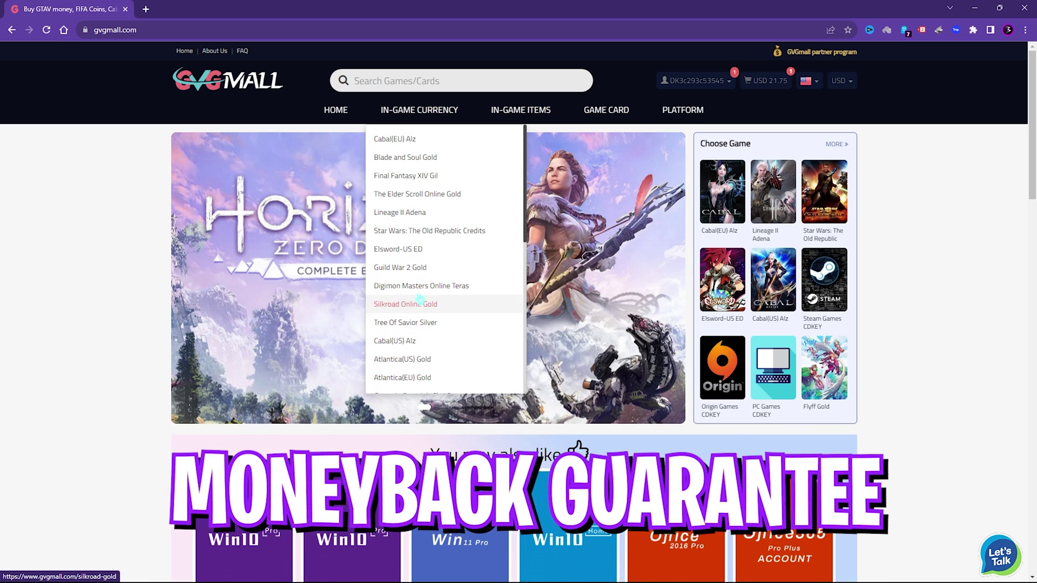
scroll(417, 305, "down", 3)
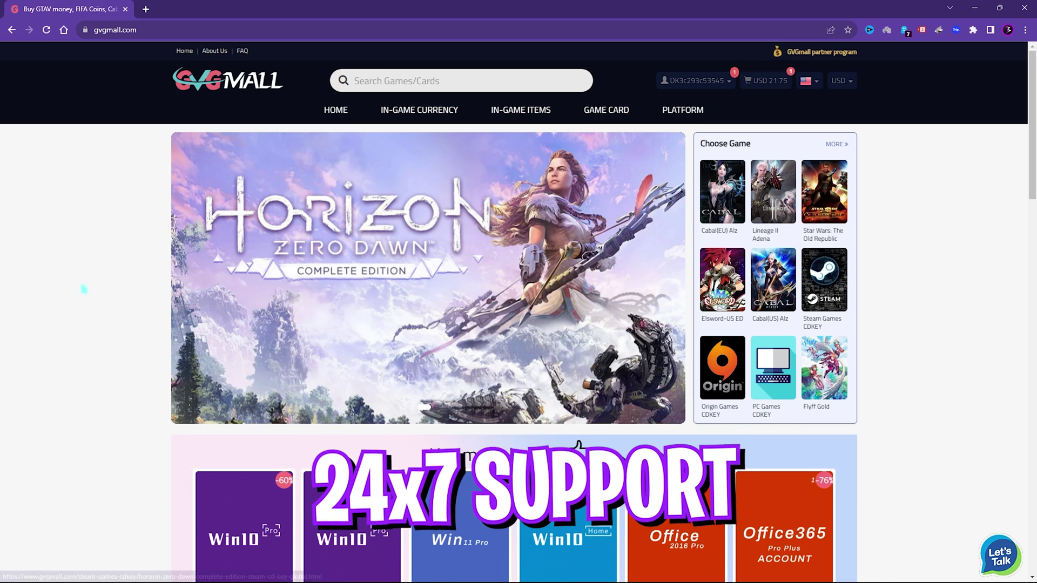
scroll(83, 290, "down", 4)
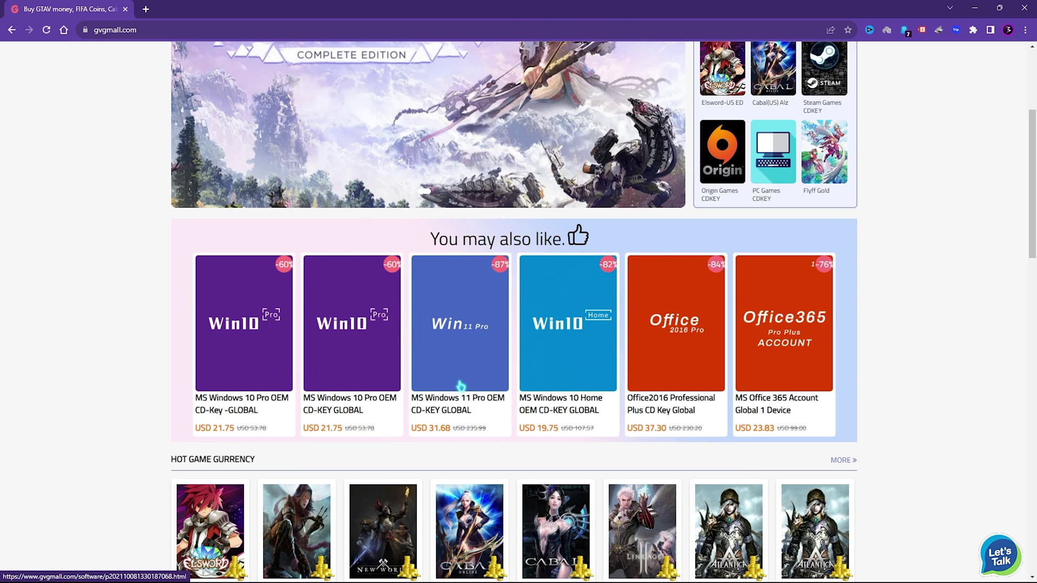
scroll(149, 447, "up", 1)
scroll(149, 447, "down", 1)
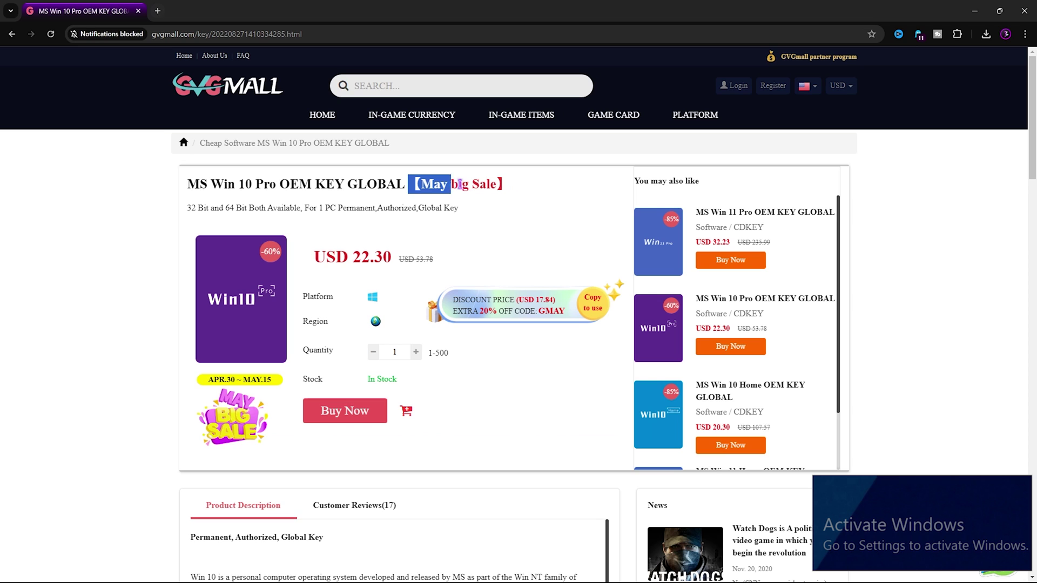
Step: Examine the May big Sale label and the price on the MS Win 10 Pro OEM KEY GLOBAL product page
left_click_drag(410, 184, 495, 183)
left_click_drag(411, 183, 510, 184)
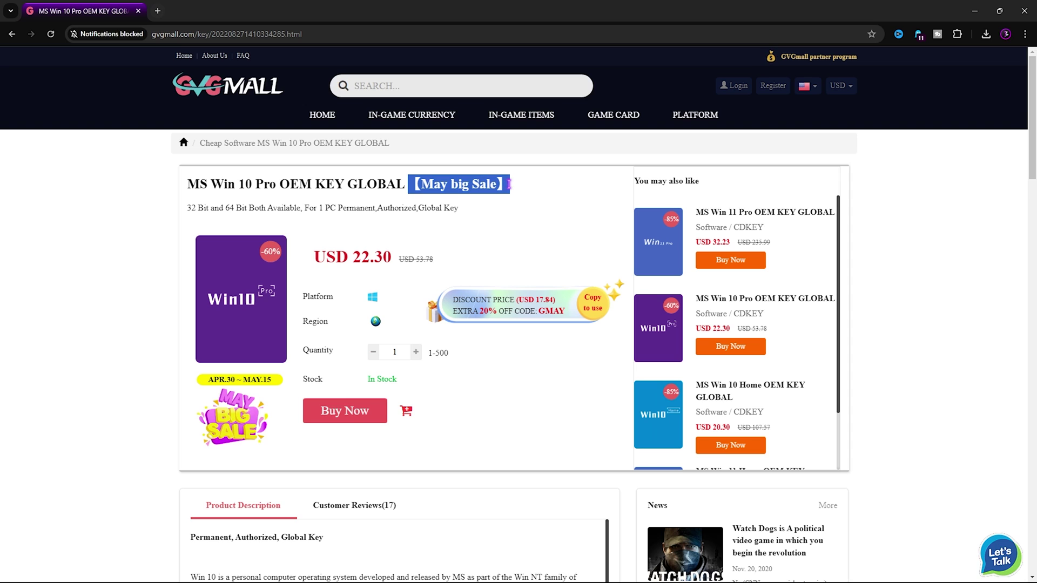
left_click(350, 236)
left_click_drag(355, 253, 396, 258)
left_click(380, 259)
double_click(380, 258)
left_click(400, 258)
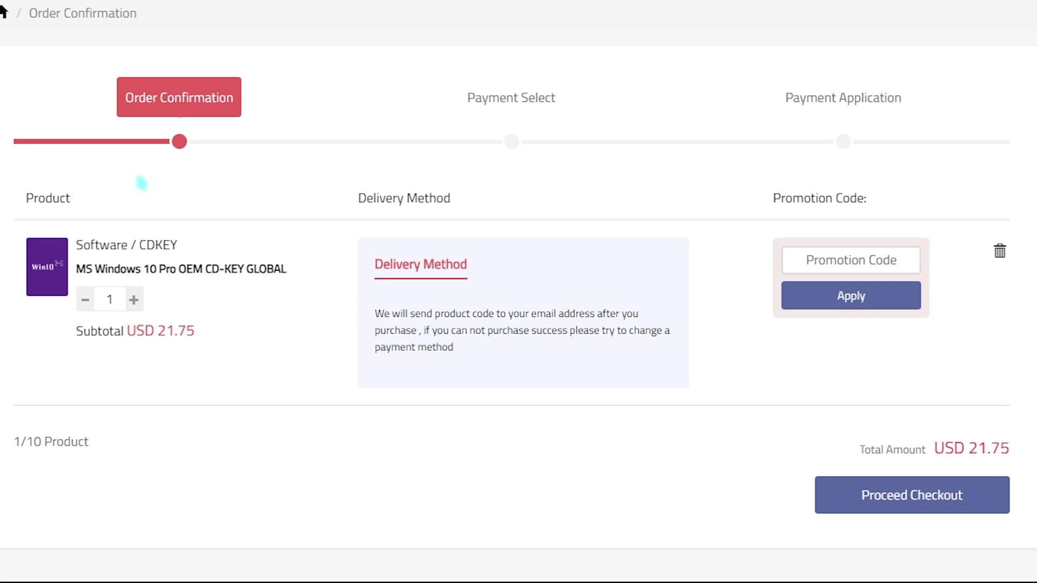
Step: Apply the promotion code FOX25 to the MS Windows 10 Pro OEM CD-KEY order and check the total amount
left_click(858, 261)
type("FOX25")
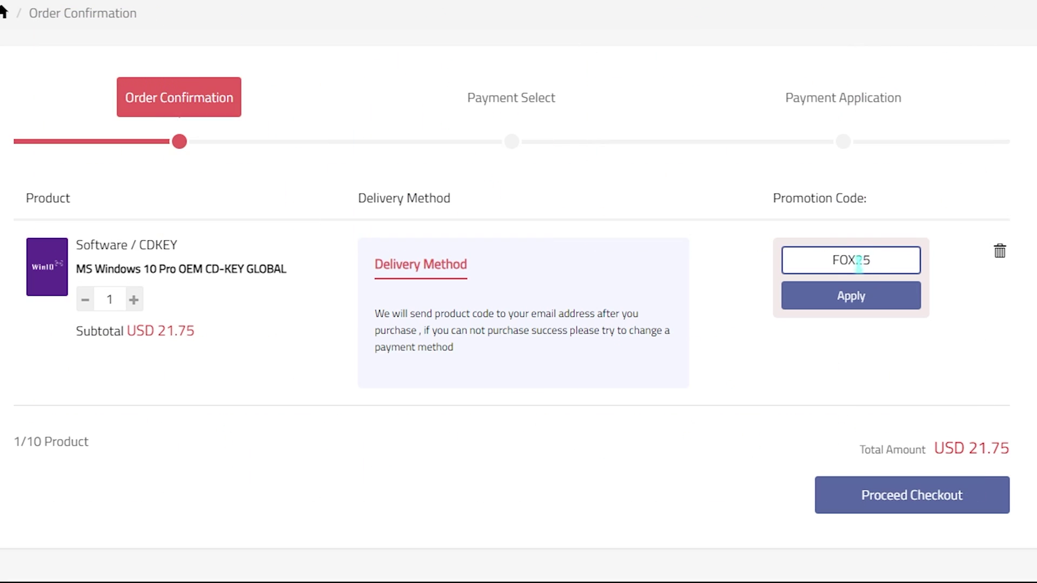
left_click_drag(880, 266, 787, 259)
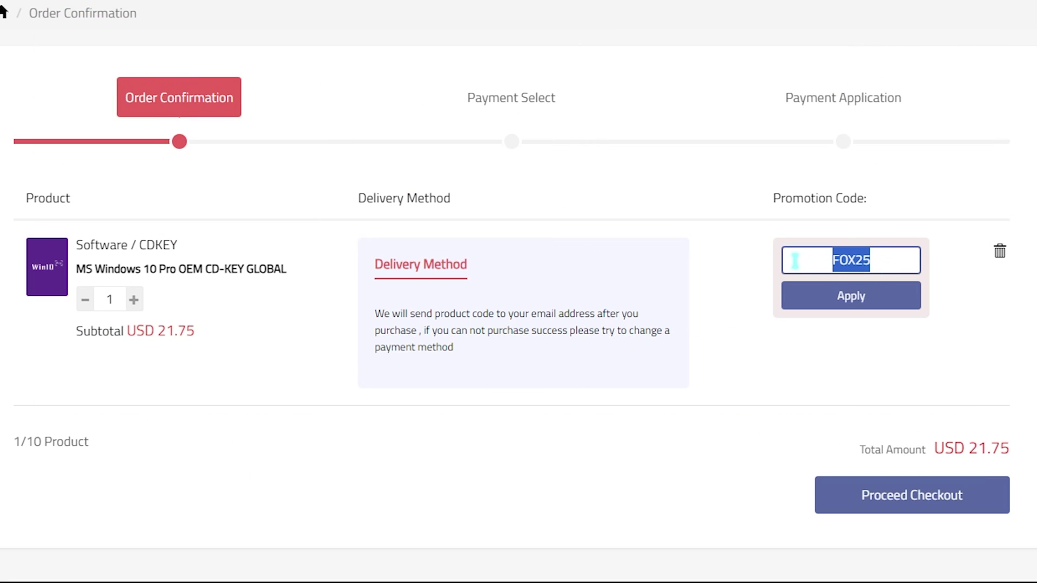
left_click(817, 296)
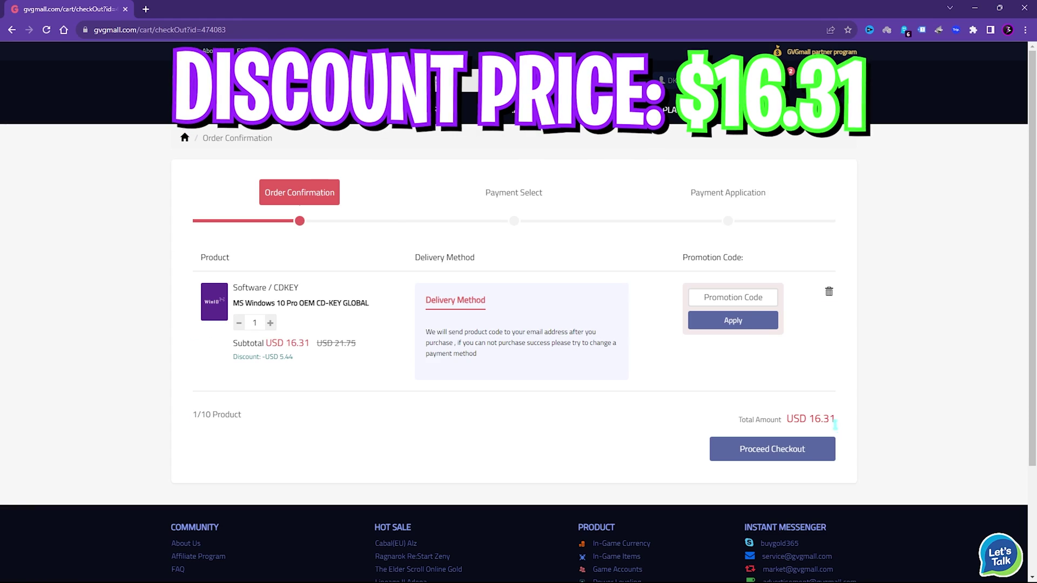
left_click_drag(808, 419, 829, 420)
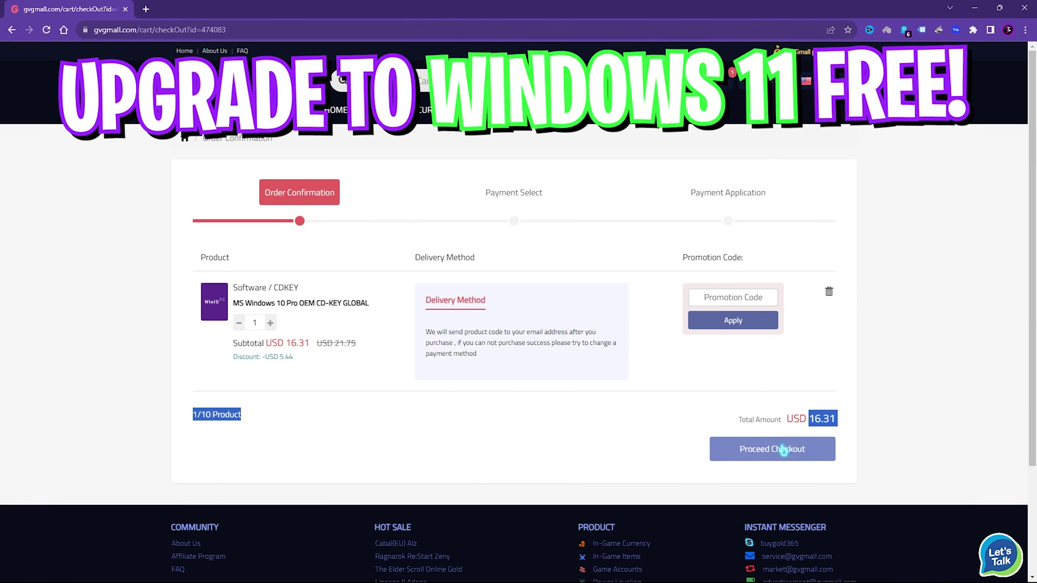
left_click(479, 405)
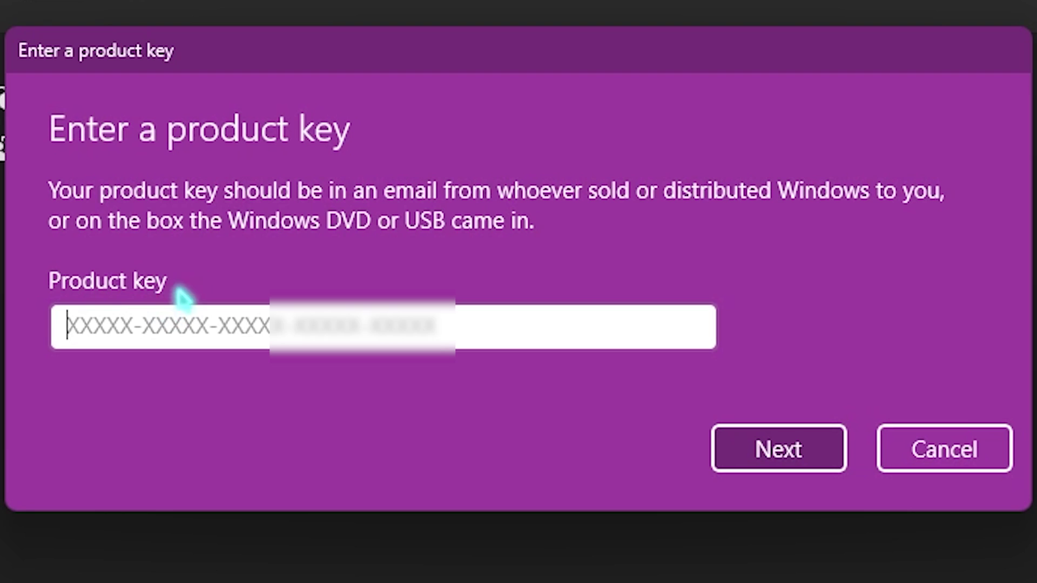
Step: Paste the Windows product key into the product key field and expand the activation state on the Activation page
key("ctrl+v")
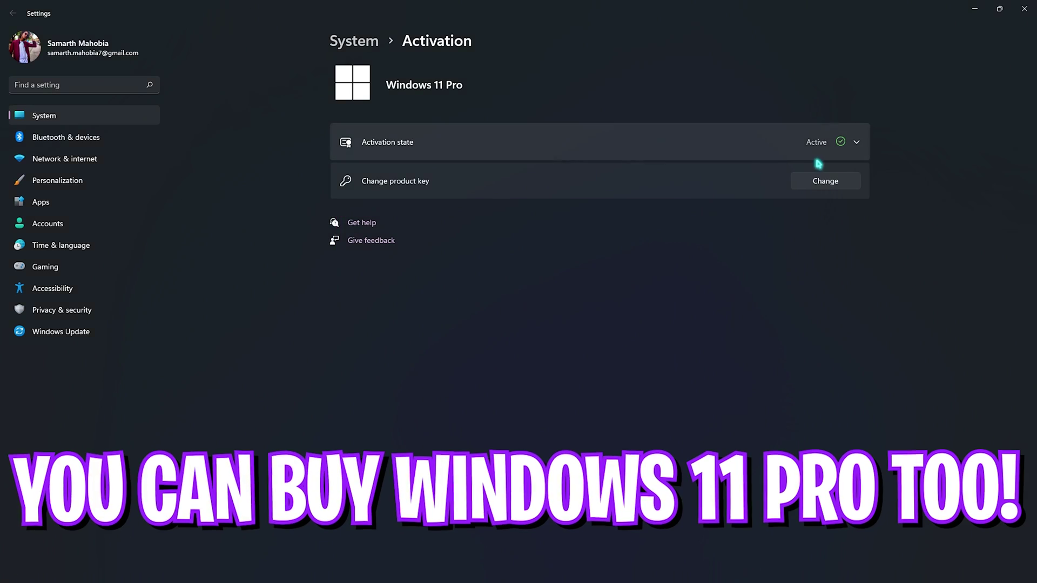
left_click(853, 144)
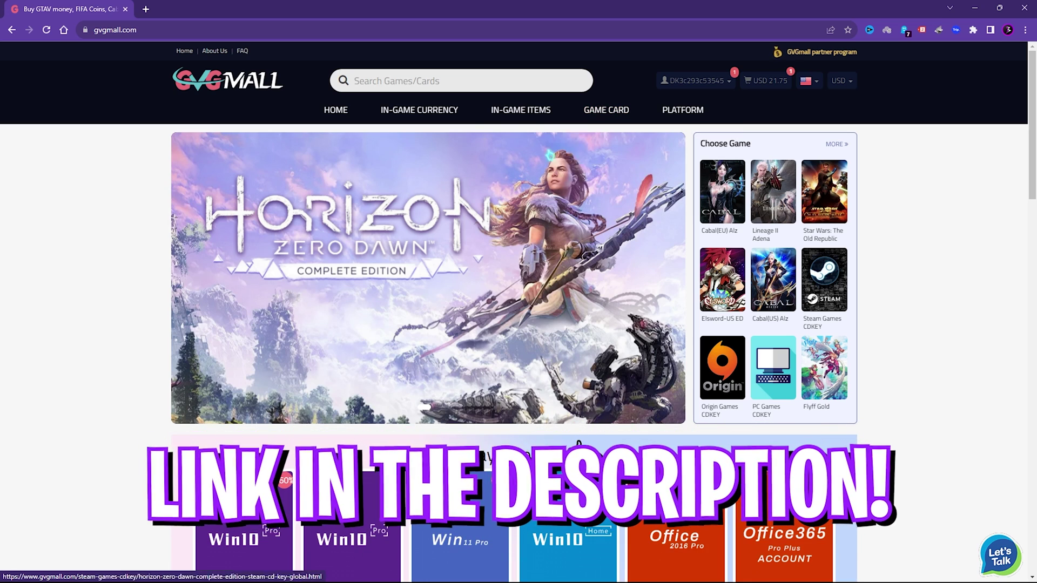
mouse_move(416, 110)
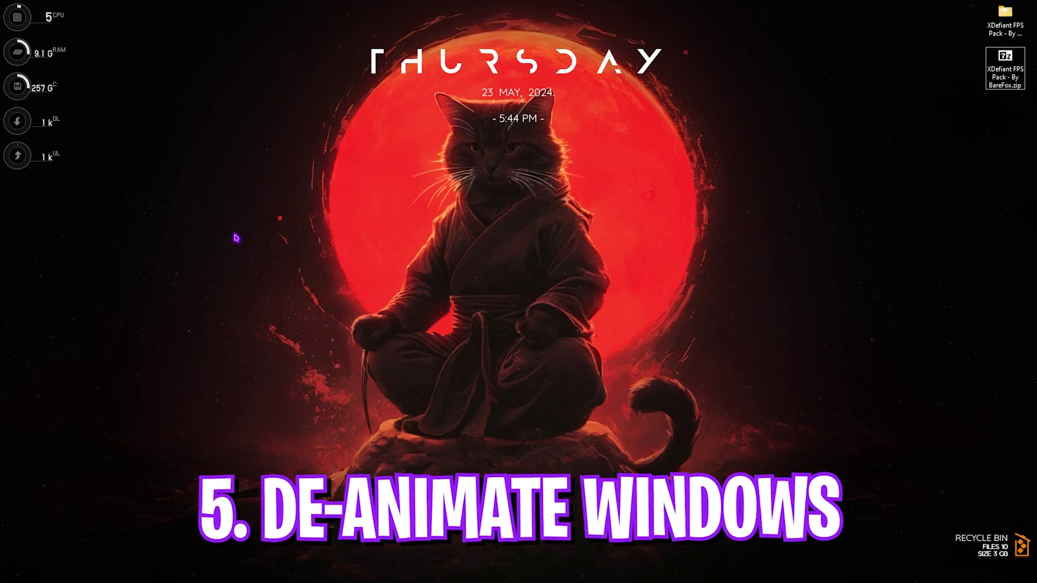
Step: Open the appearance and performance settings of Windows and set the visual effects to Adjust for best performance
key("super")
type("adjust the appearance and performance of Windows")
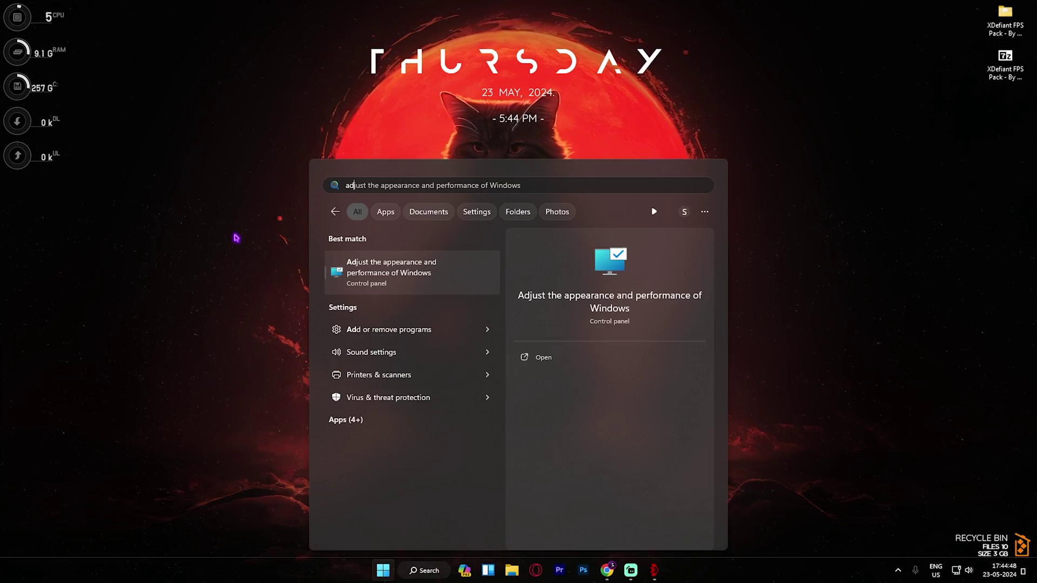
key("Return")
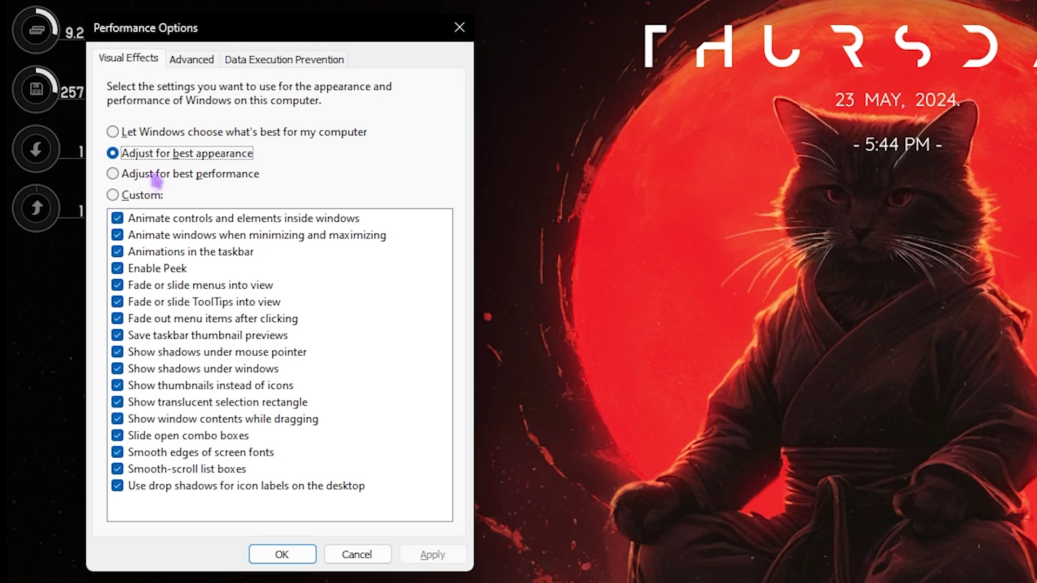
left_click(86, 135)
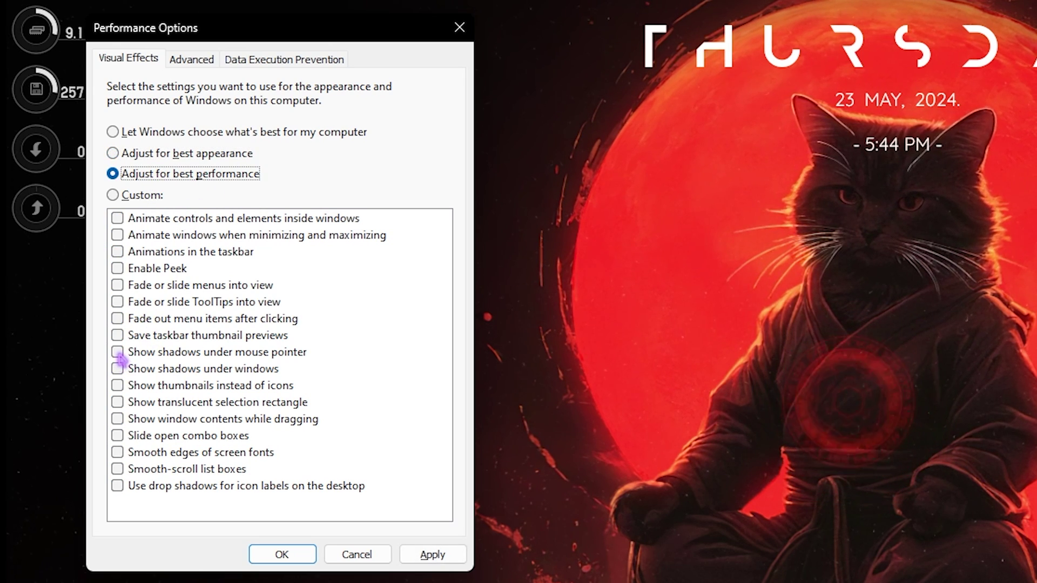
Step: Enable taskbar thumbnail previews, thumbnails instead of icons, smooth edges of screen fonts and window contents while dragging in the visual effects
left_click(130, 338)
left_click(118, 386)
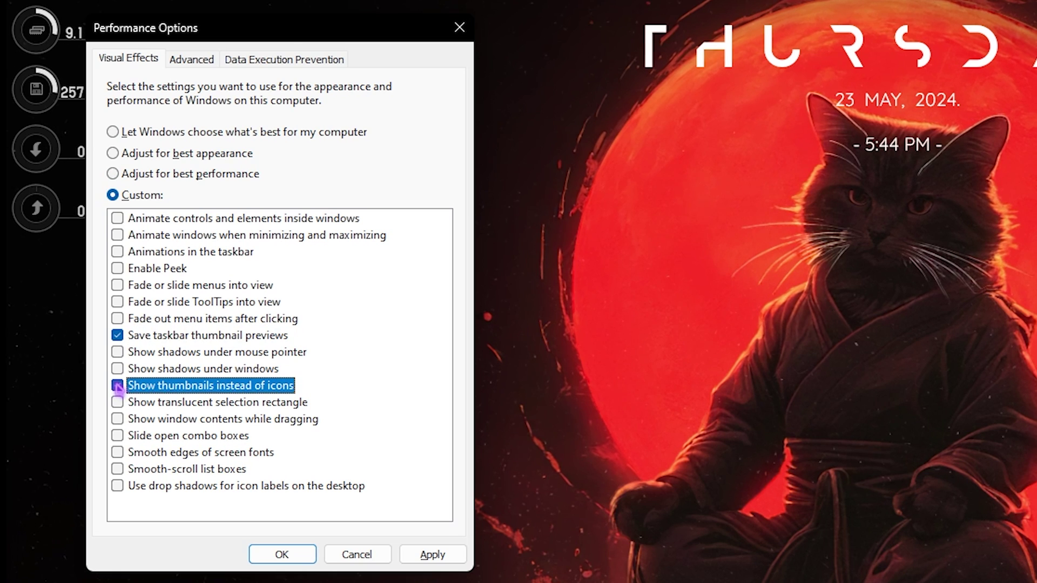
left_click(117, 453)
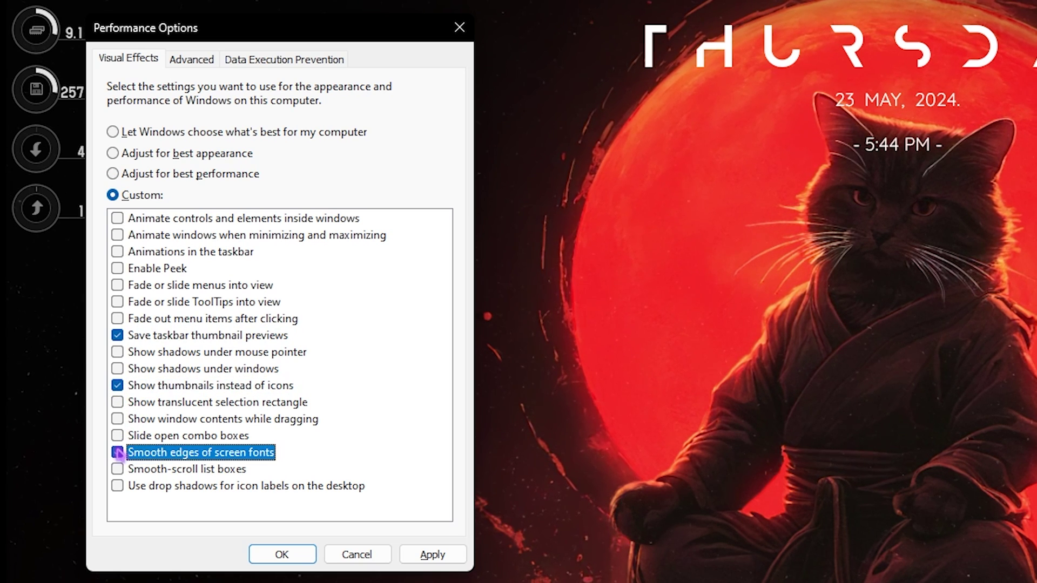
left_click(118, 419)
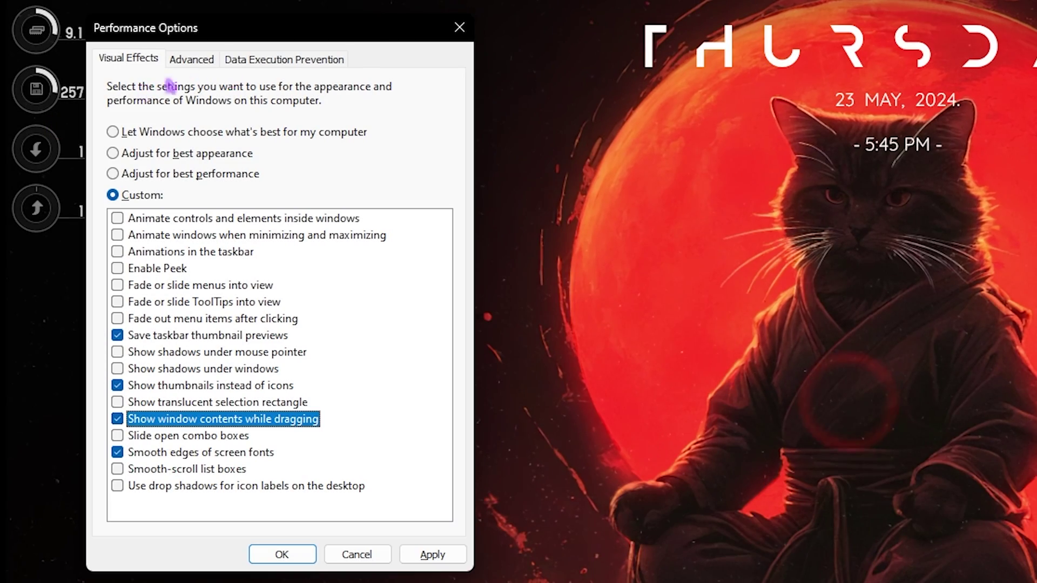
Step: Open the Virtual Memory settings and select the custom initial size of drive C's paging file
left_click(192, 59)
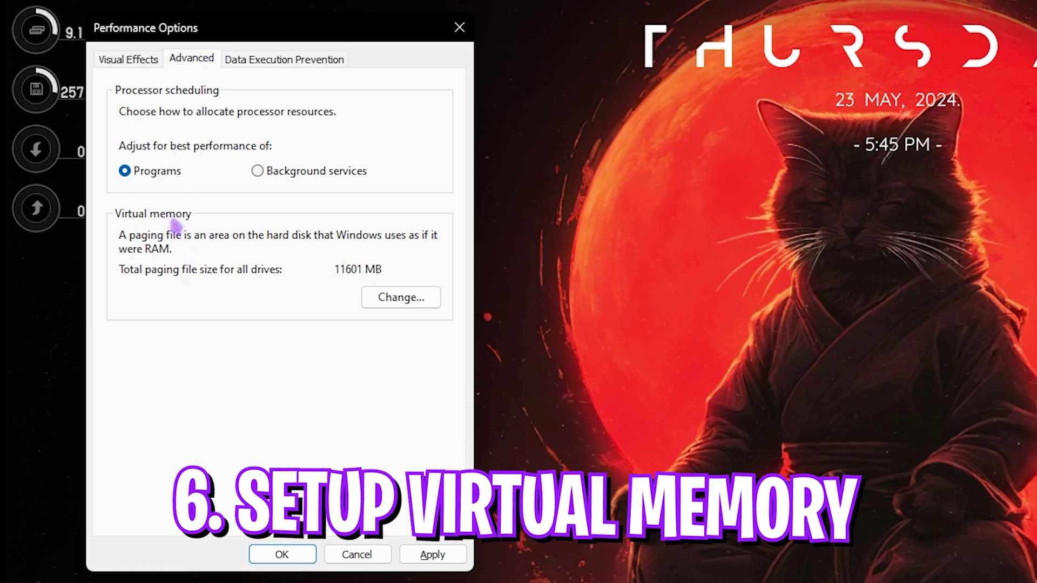
left_click(401, 298)
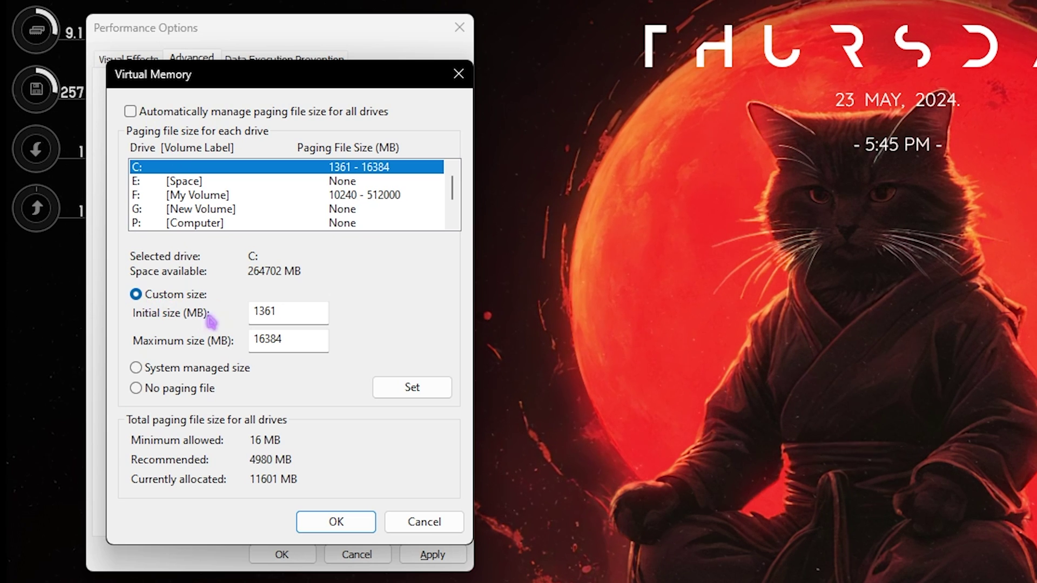
left_click_drag(304, 314, 172, 314)
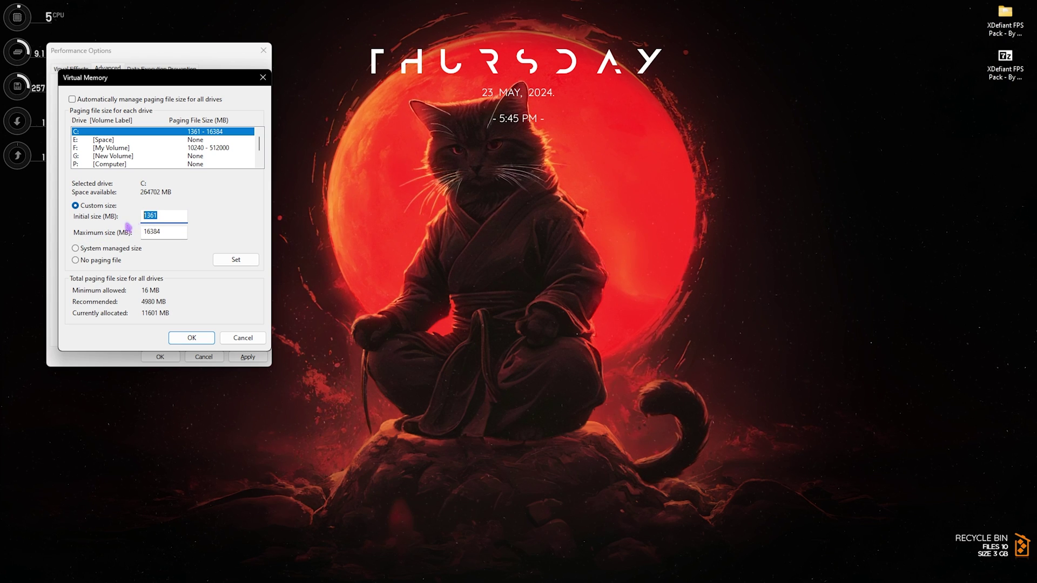
Step: Look up the installed physical memory (RAM) in System Information and close its window
key("super")
type("system Information")
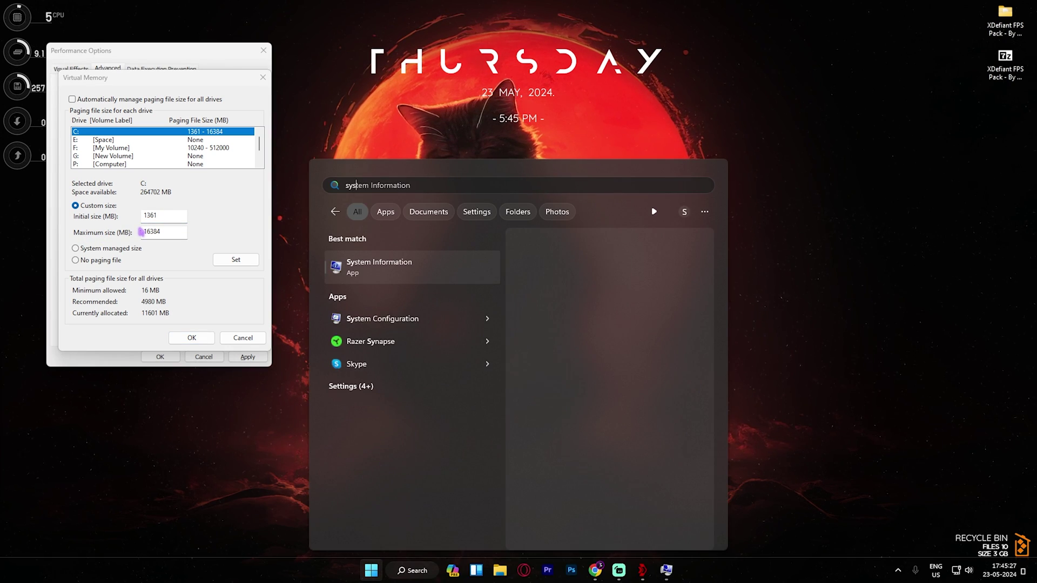
key("Return")
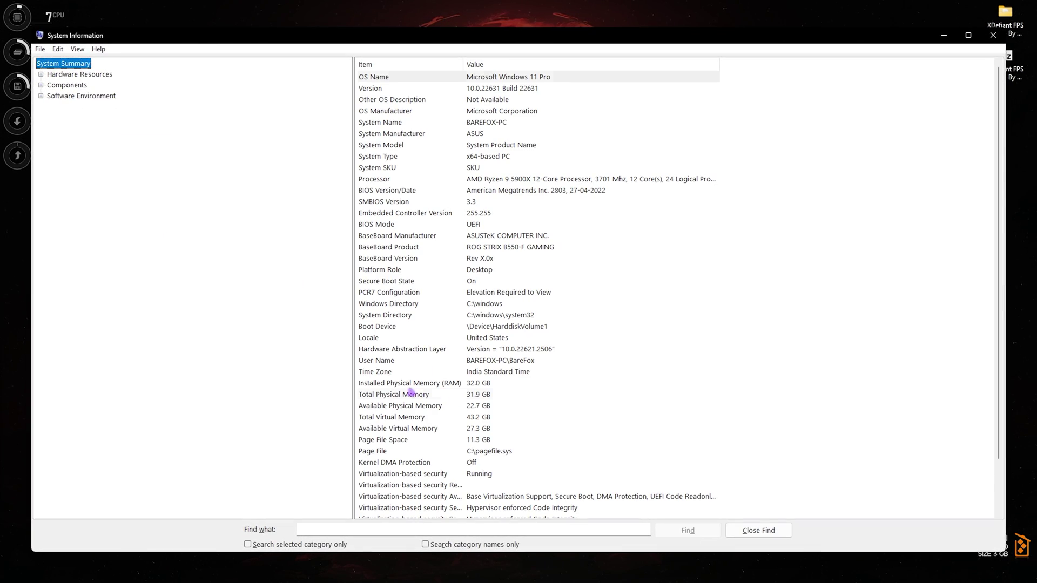
left_click(385, 385)
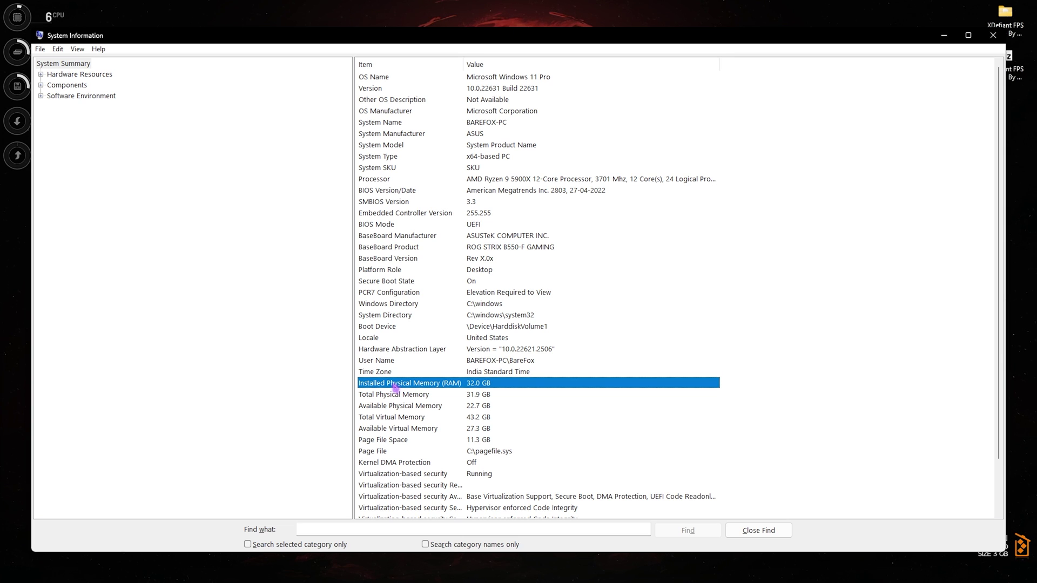
left_click(992, 35)
Step: Open Calculator and multiply 32 by 1024 to convert the RAM size from GB to MB
key("super")
type("ca")
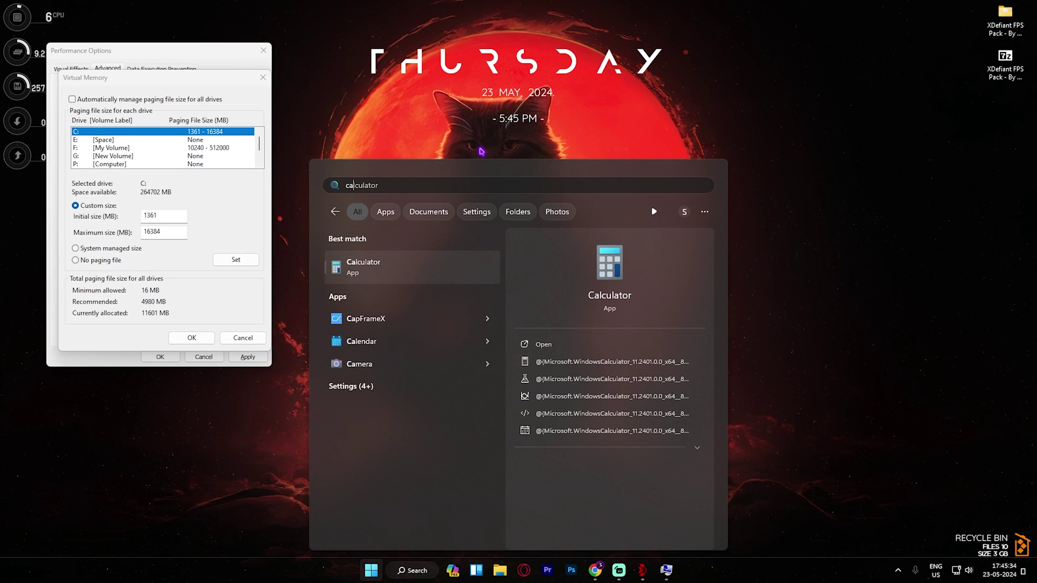
key("Return")
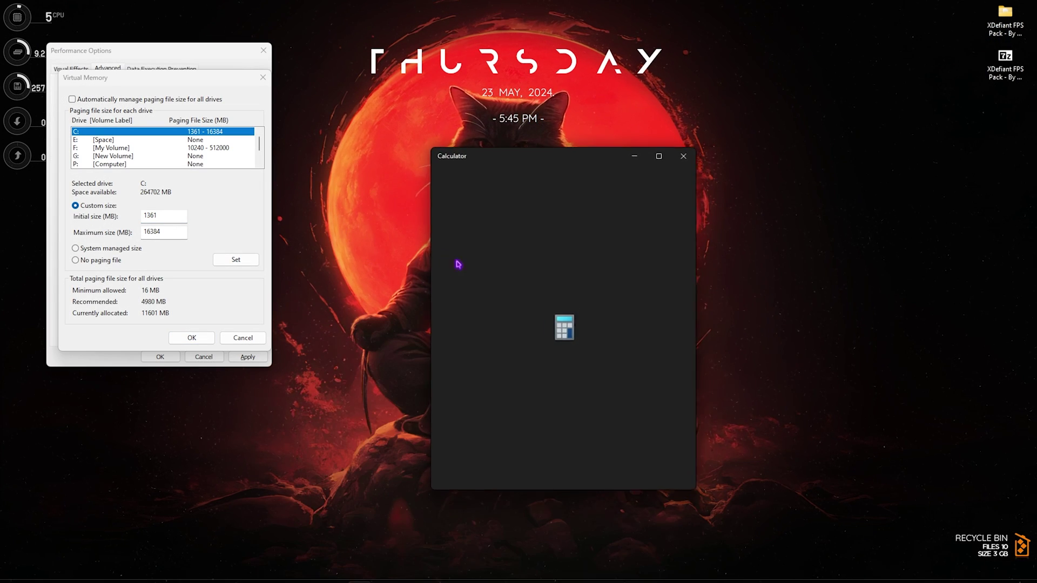
type("32")
left_click(656, 371)
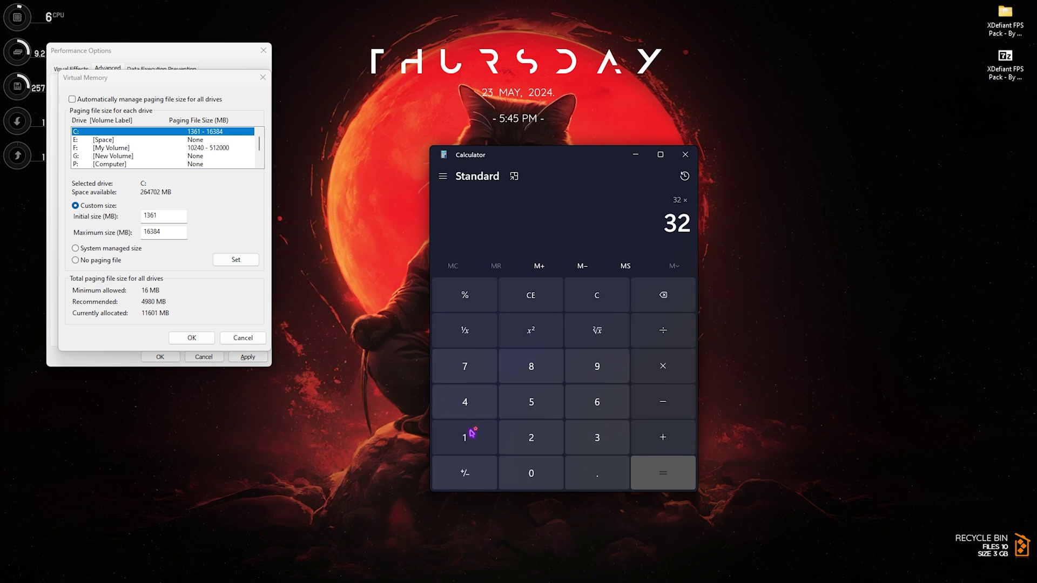
left_click(508, 458)
left_click(505, 437)
left_click(475, 412)
left_click(659, 475)
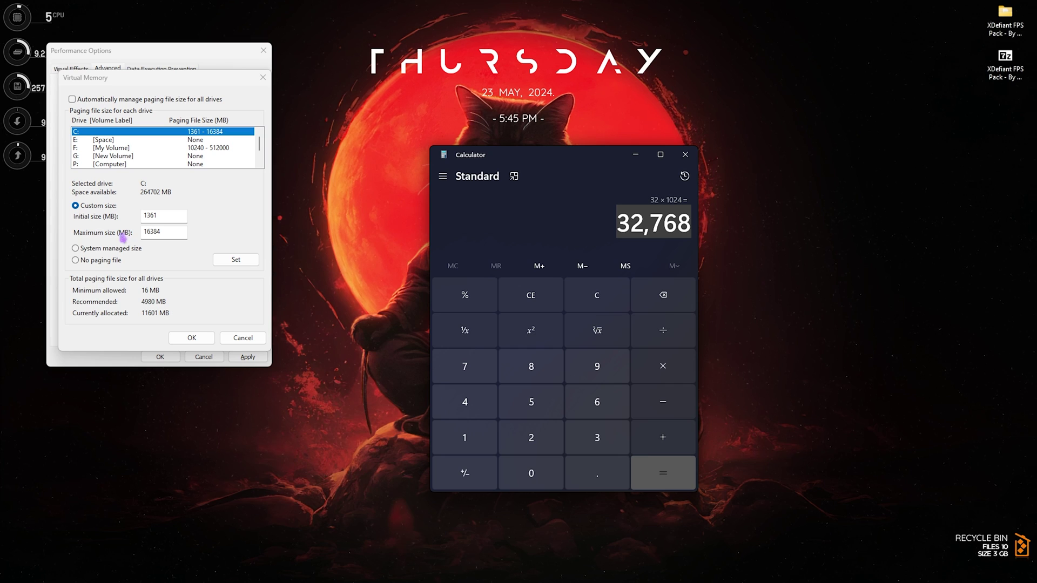
Step: Divide the converted RAM size by 2 to get the maximum paging file size, and close Calculator
key("slash")
type("2")
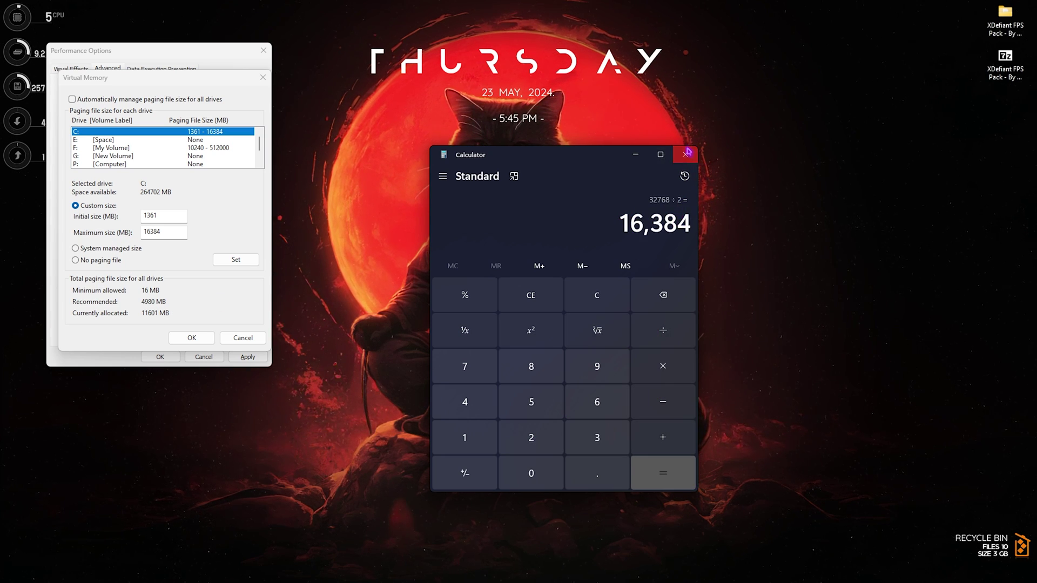
left_click(686, 154)
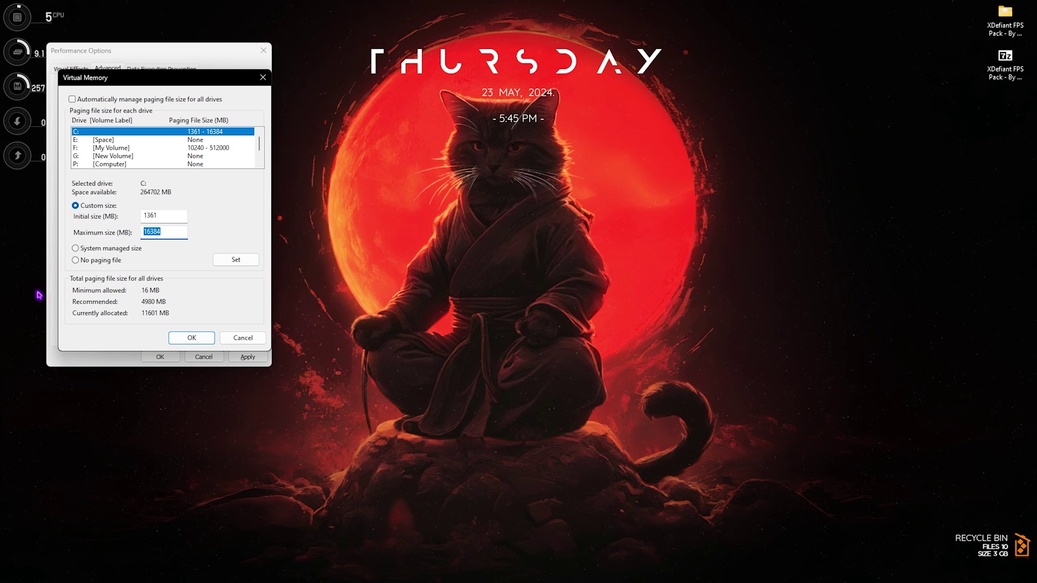
Step: Confirm drive C's paging file settings and accept the Performance Options
left_click(192, 338)
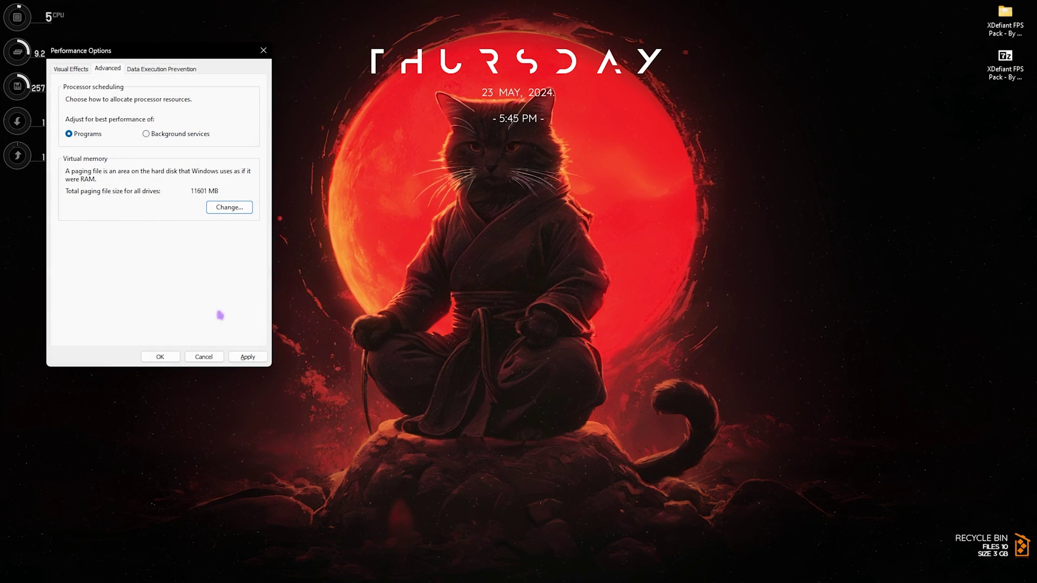
key("Return")
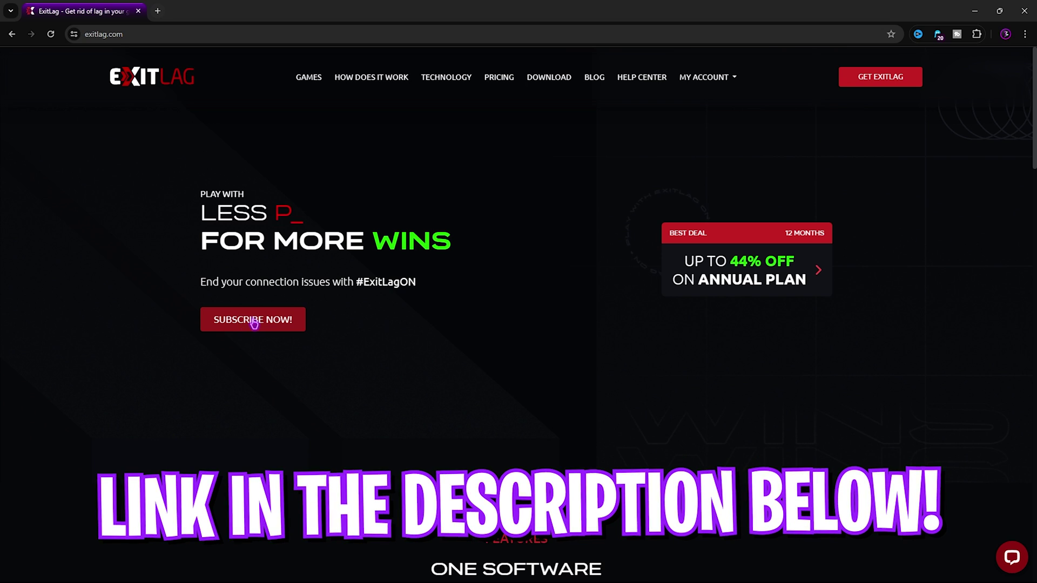
Step: Minimize the browser showing the ExitLag site and switch to the ExitLag app
left_click(972, 5)
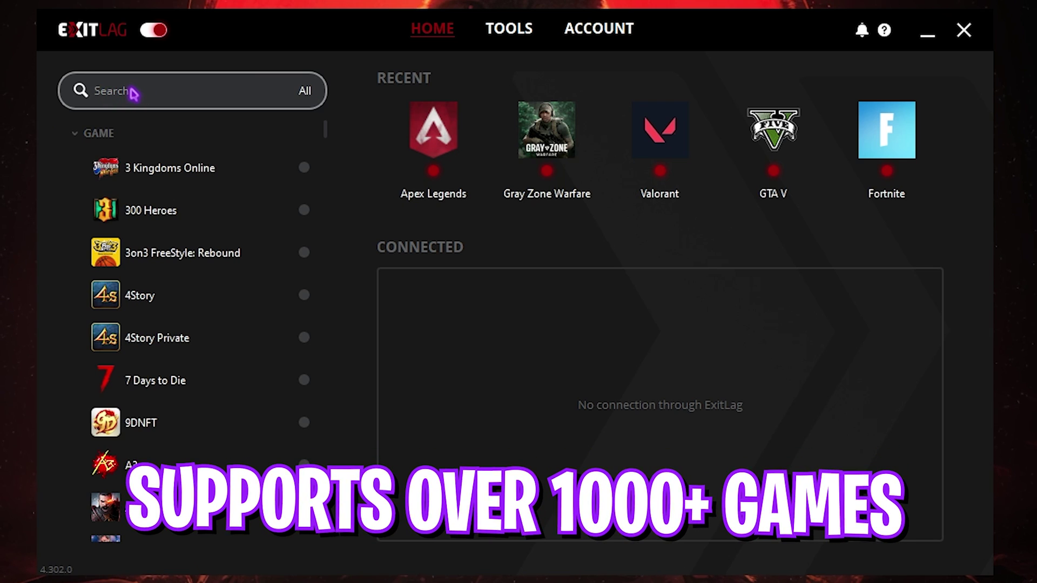
Step: Find XDefiant by searching for "XD", set its game region to IN Mumbai01 and apply the routes
type("XD")
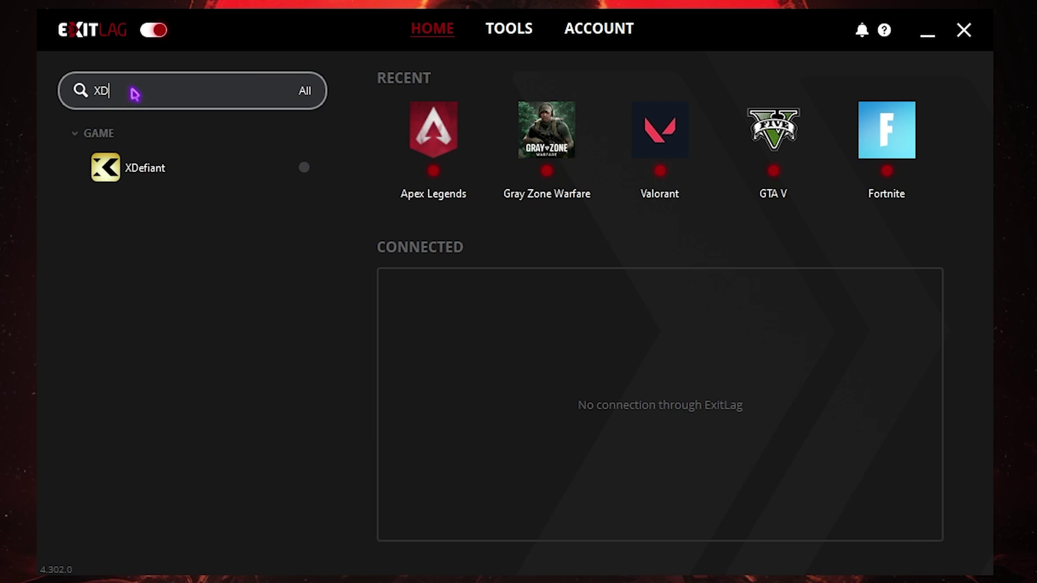
left_click(162, 169)
left_click(389, 155)
scroll(470, 310, "down", 10)
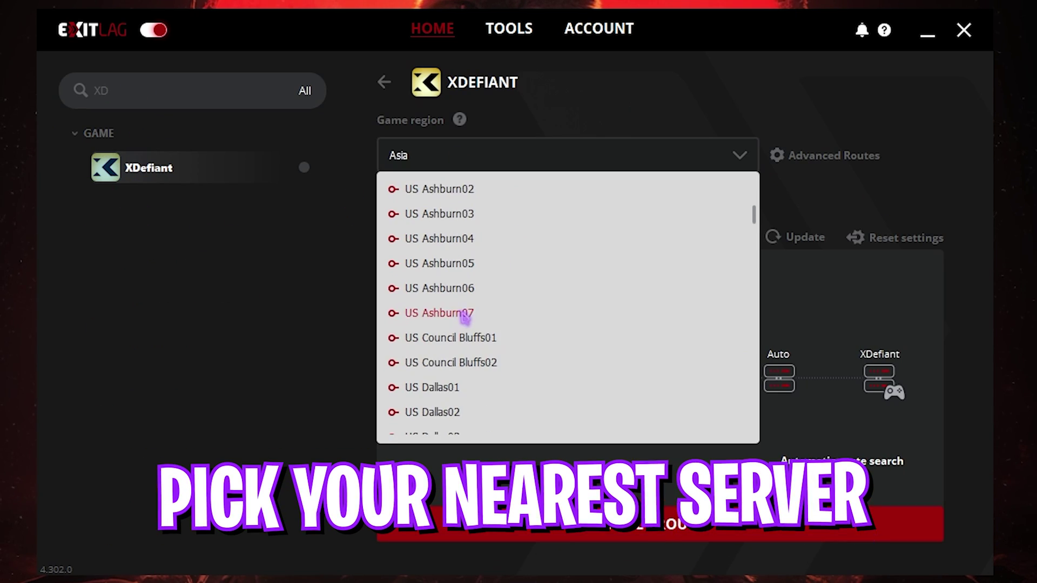
scroll(494, 301, "up", 5)
left_click(411, 213)
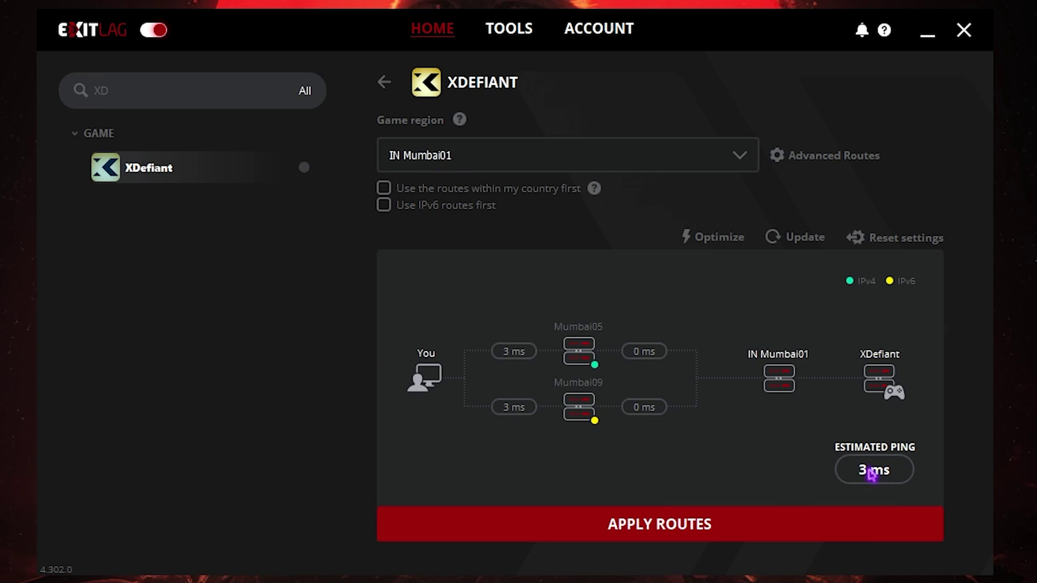
left_click(660, 532)
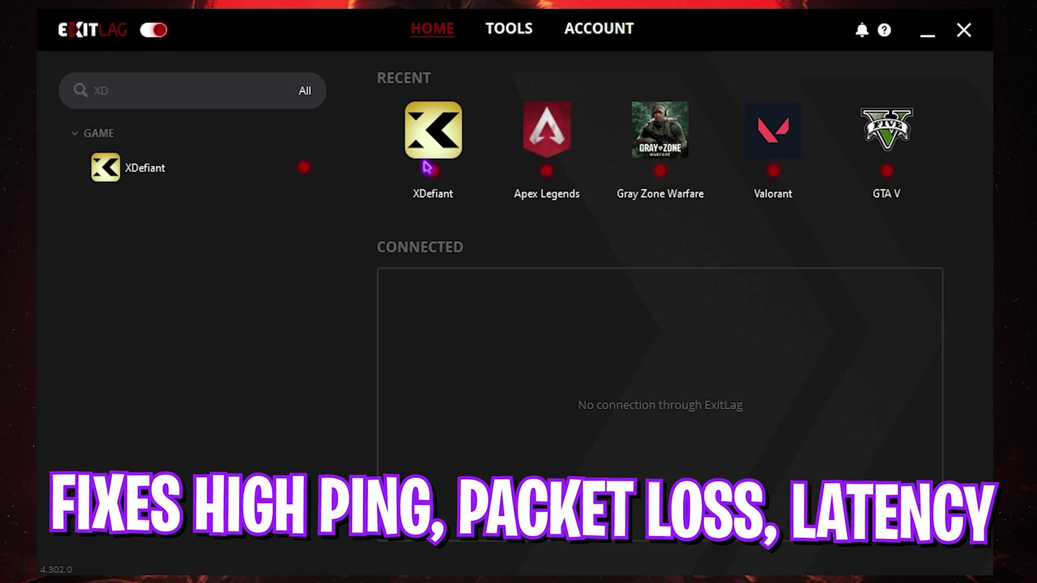
Step: In the FPS Boost tools, enable Disable Game Bar and Game DVR and Disable Core Parking
left_click(521, 36)
left_click(92, 110)
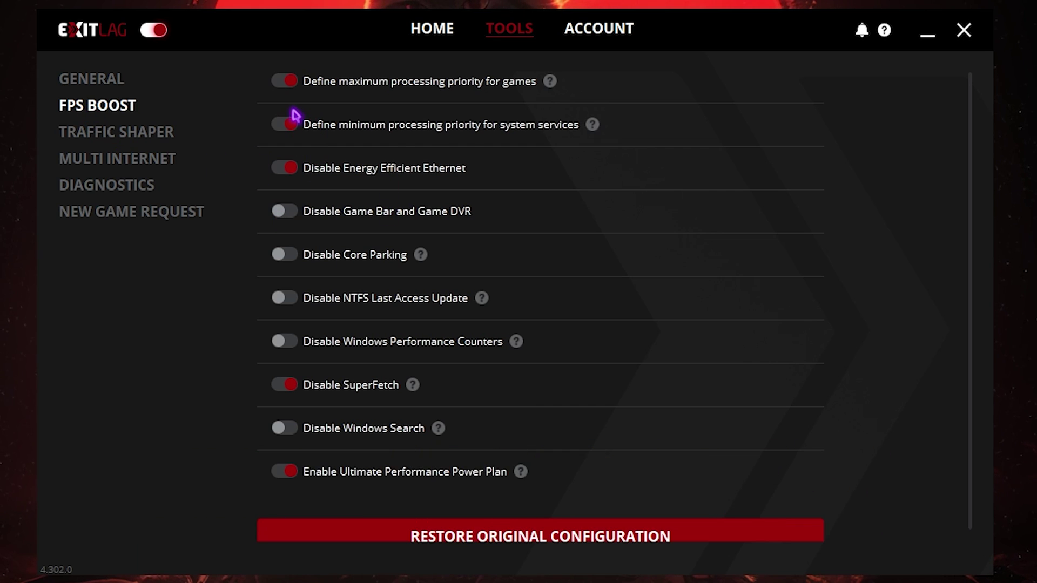
left_click(284, 211)
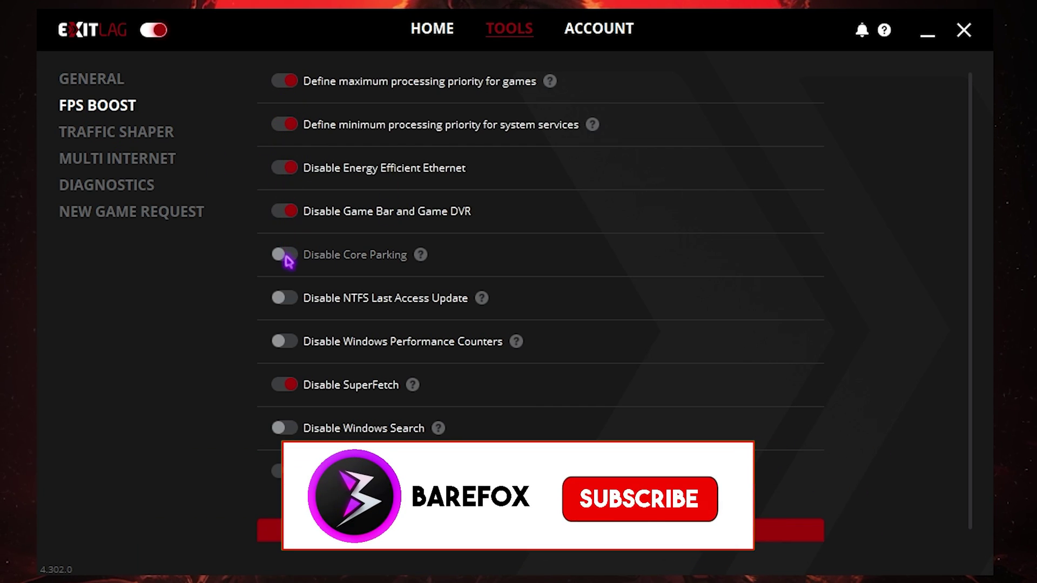
left_click(287, 257)
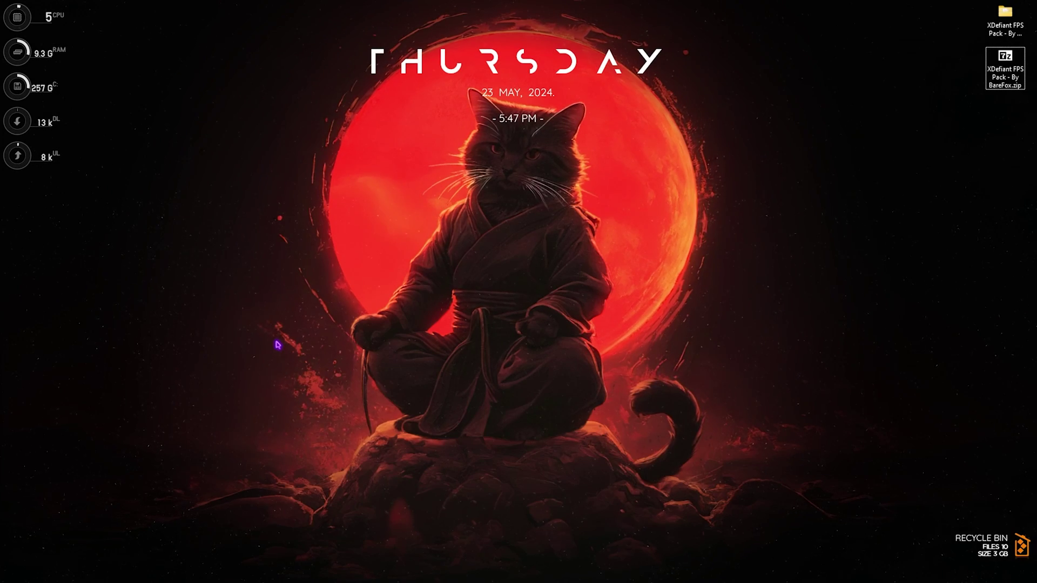
Step: Create a system restore point described as XDefiant with Local Disk (C:) selected, and close System Properties
key("super")
type("create a restore point")
key("Return")
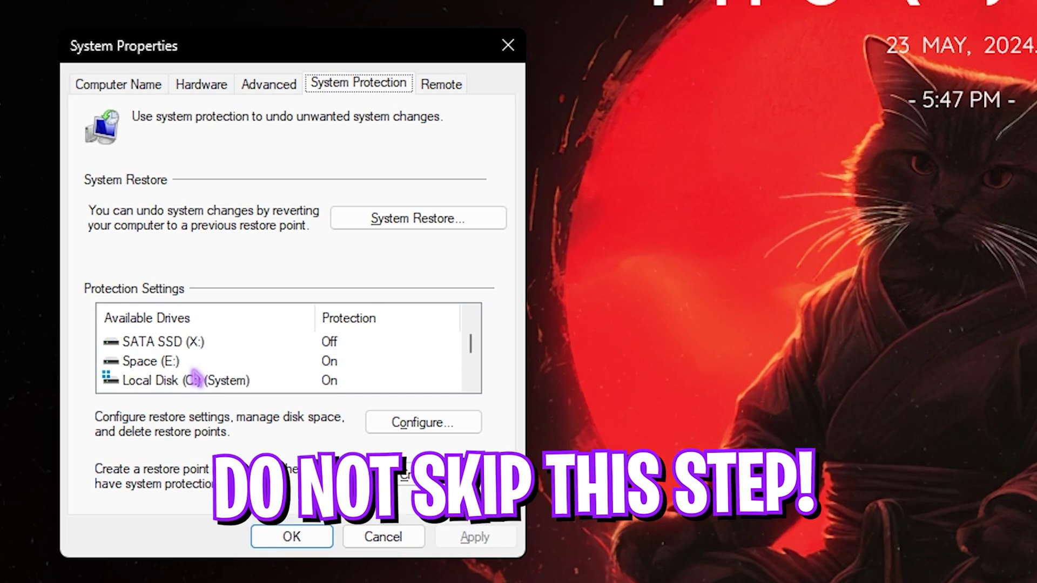
left_click(196, 380)
left_click(423, 474)
type("x")
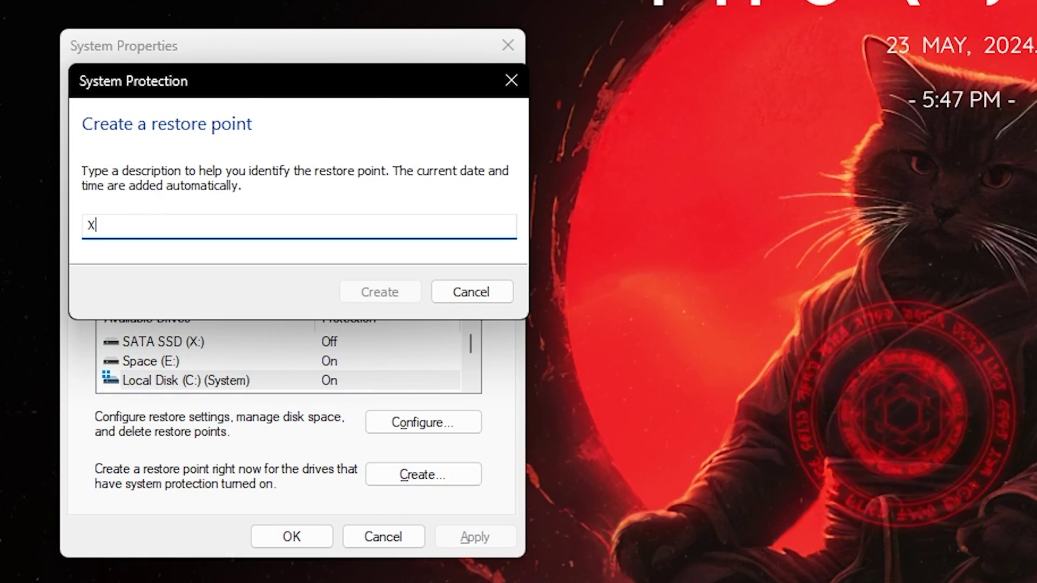
type("Deftant")
key("Return")
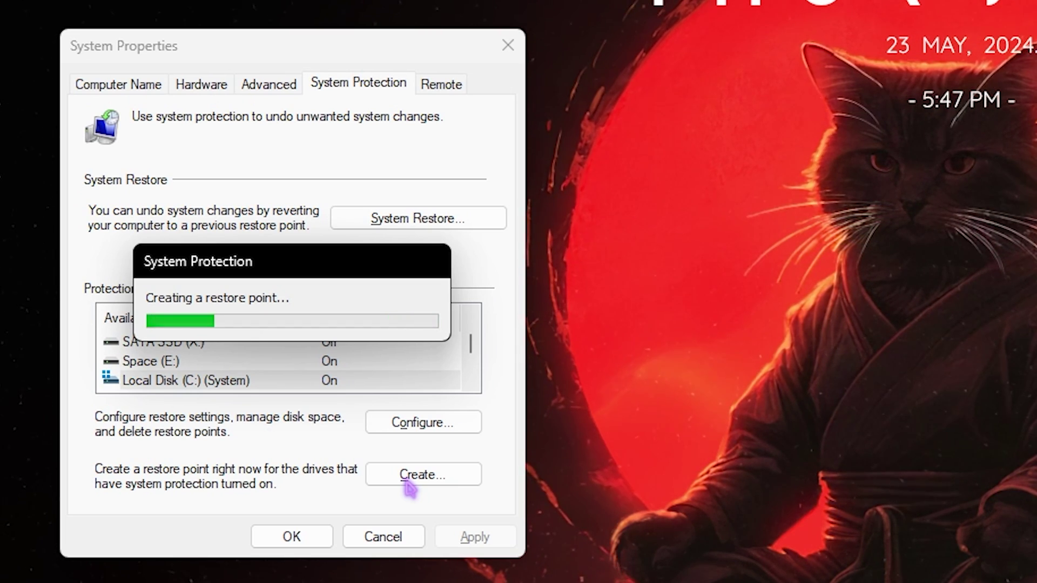
left_click(428, 311)
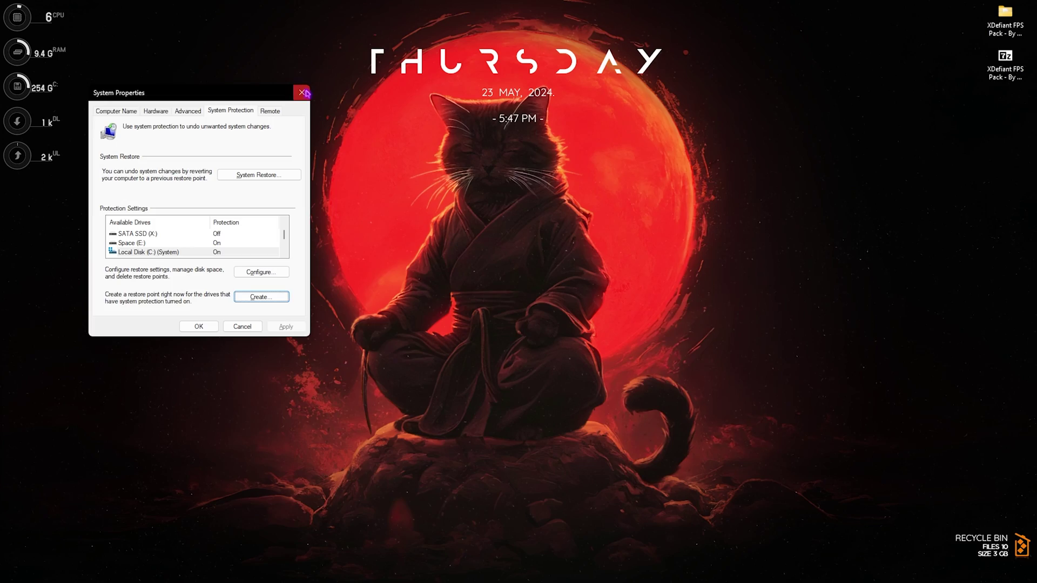
left_click(301, 92)
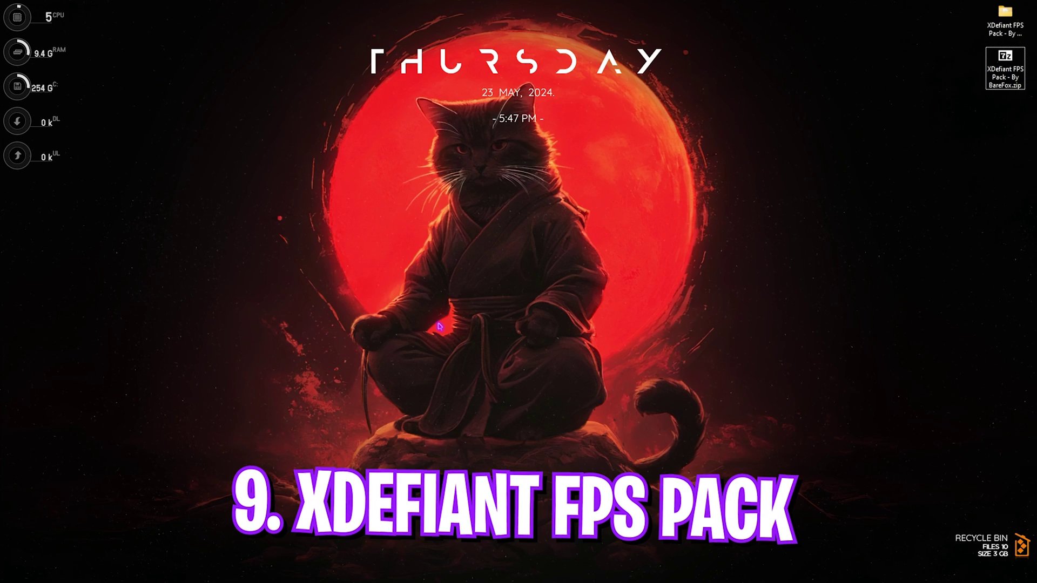
Step: Open the XDefiant FPS Pack folder on the desktop and examine the AMD and INTEL folders in 1- CPU Priority
double_click(994, 13)
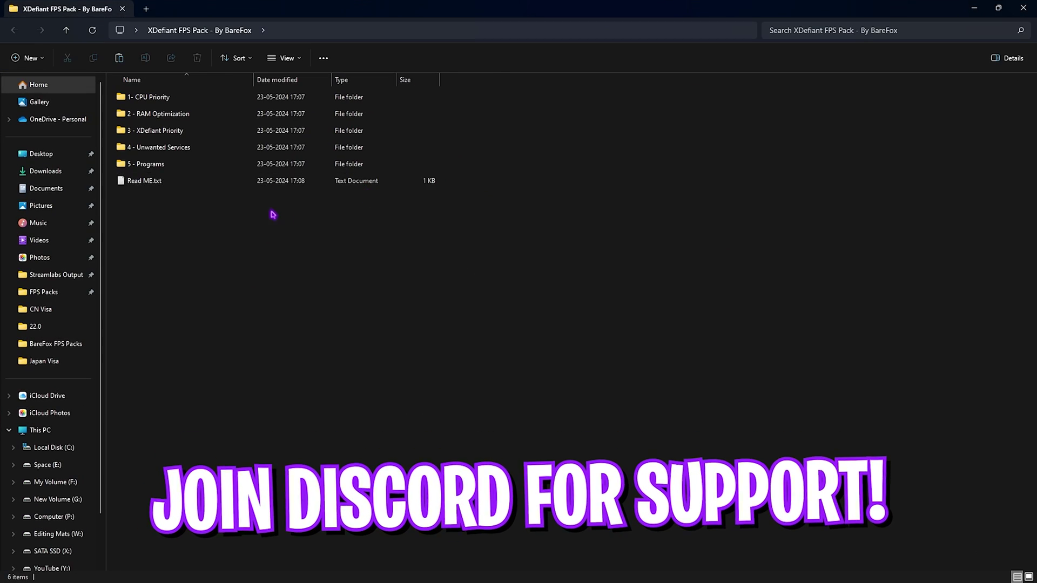
left_click_drag(221, 318, 171, 95)
left_click(190, 277)
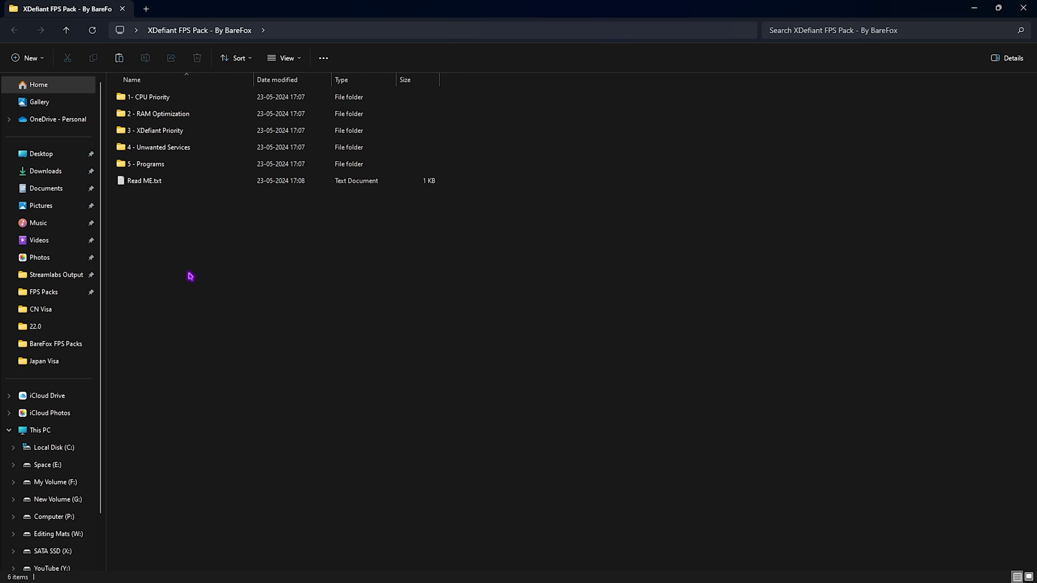
double_click(171, 99)
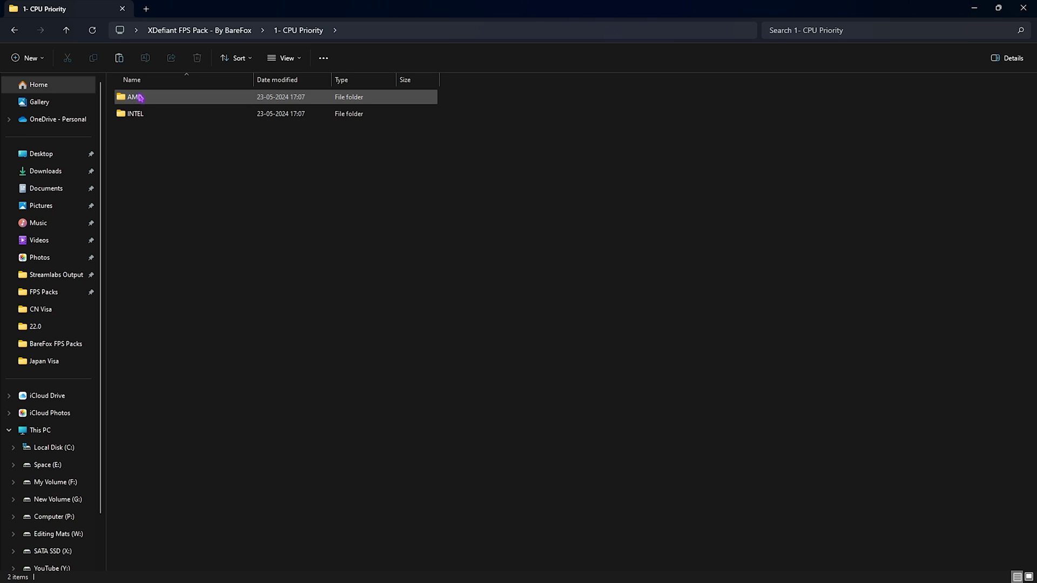
double_click(135, 98)
left_click(298, 30)
double_click(135, 110)
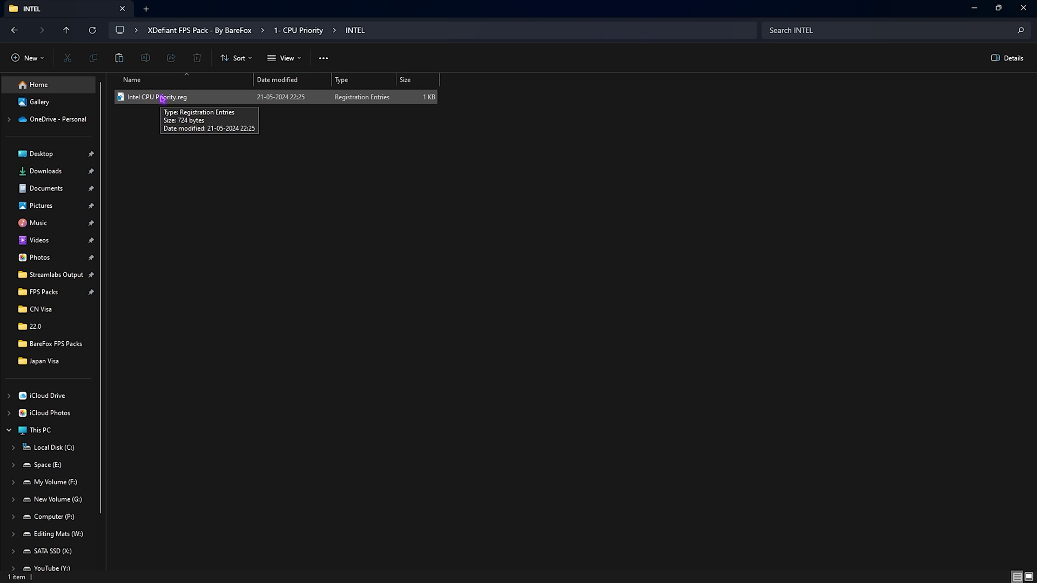
Step: Open the 2 - RAM Optimization folder and examine the registry files for the different RAM sizes
left_click(197, 32)
double_click(151, 111)
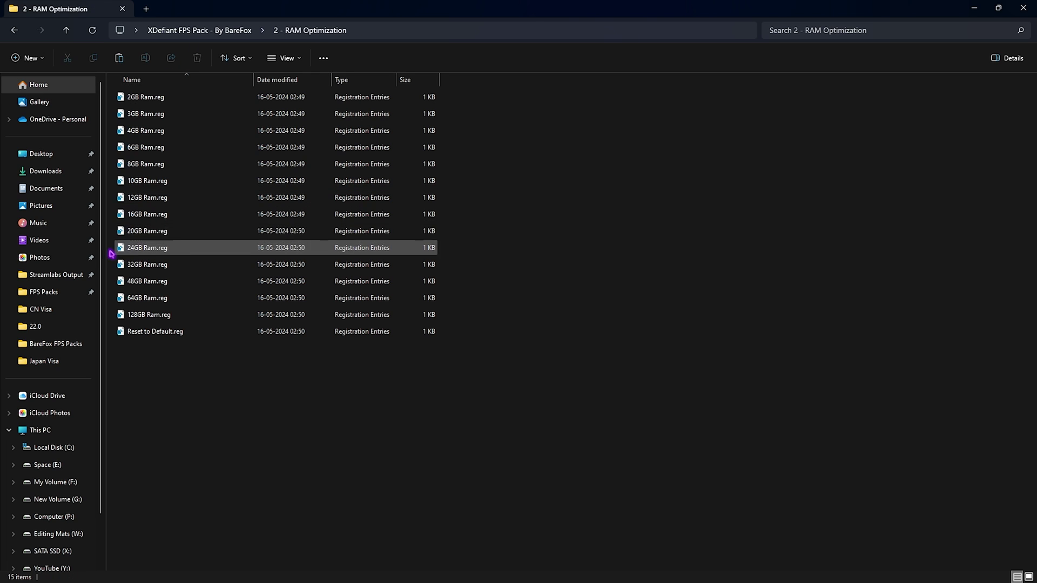
left_click_drag(474, 312, 443, 90)
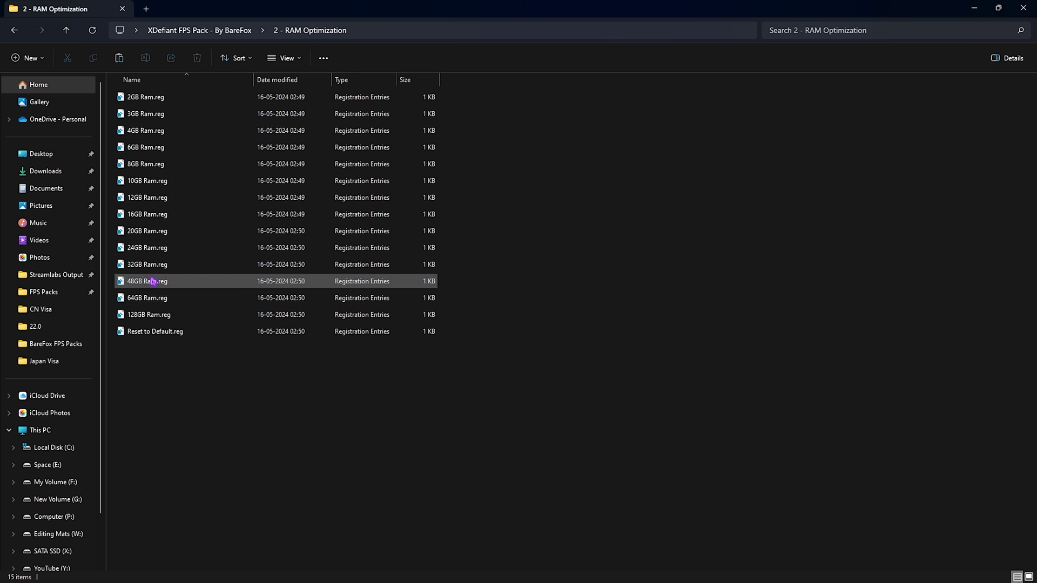
left_click_drag(466, 312, 431, 98)
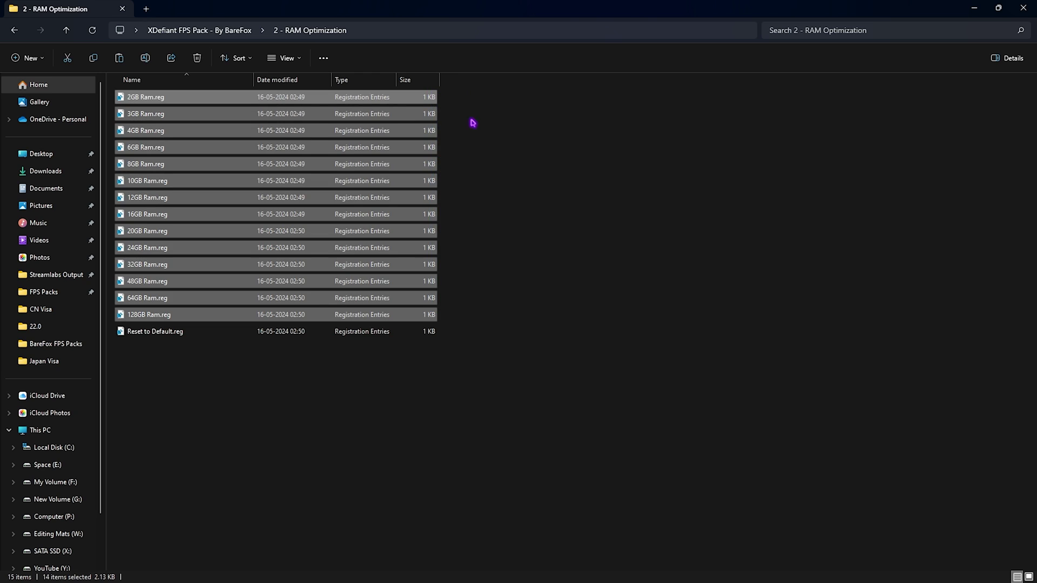
left_click(467, 135)
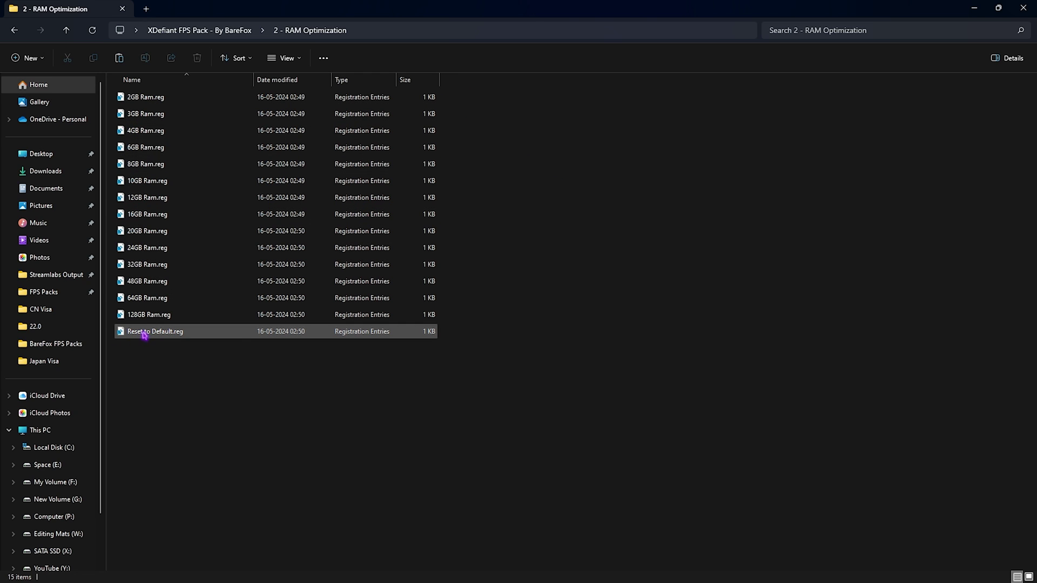
Step: Open the 3 - XDefiant Priority folder and examine its above normal, high and normal priority registry files
left_click(207, 30)
double_click(139, 131)
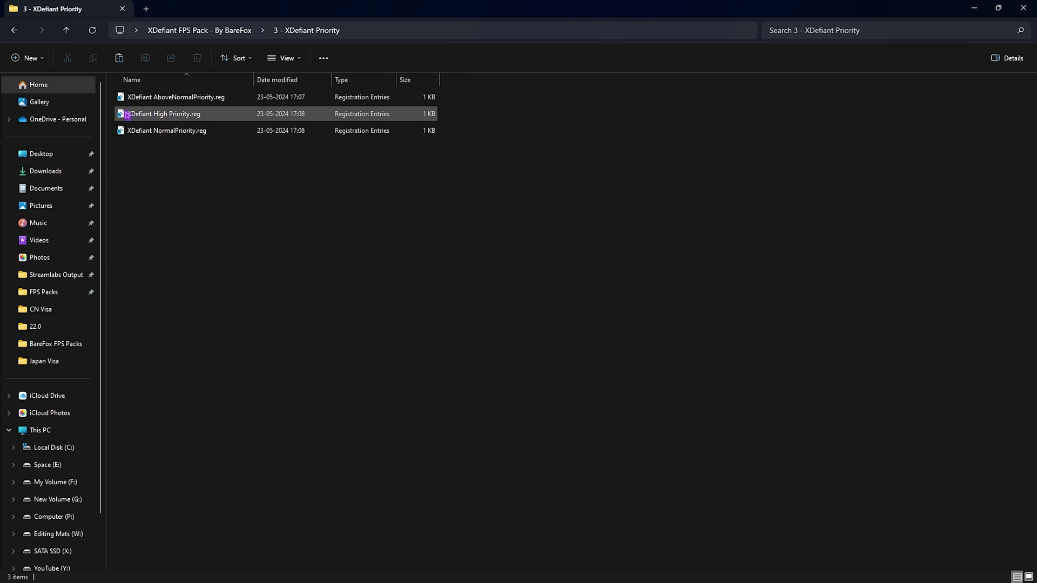
left_click_drag(188, 193, 172, 100)
left_click(176, 228)
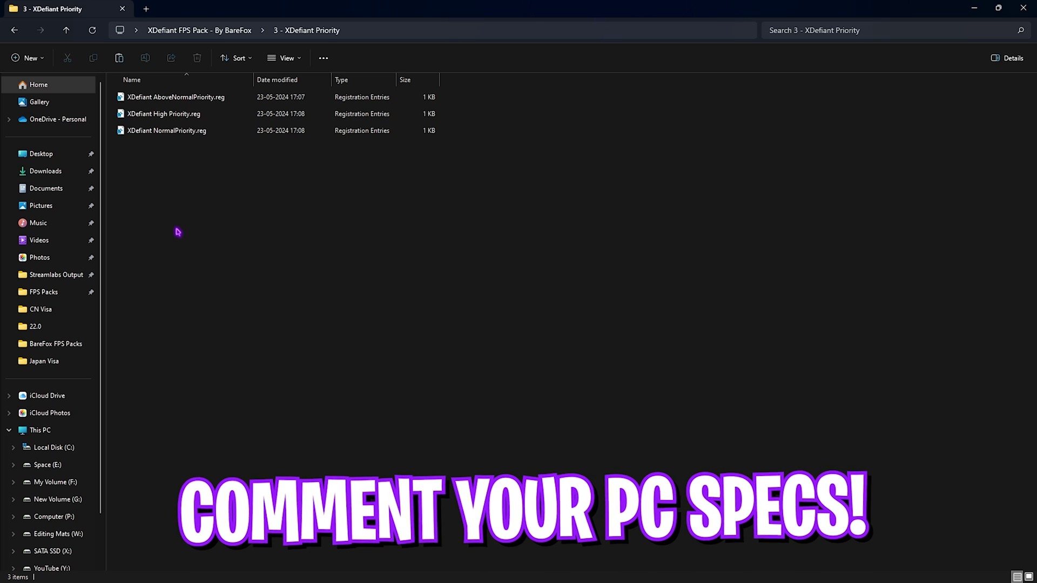
left_click_drag(211, 214, 203, 91)
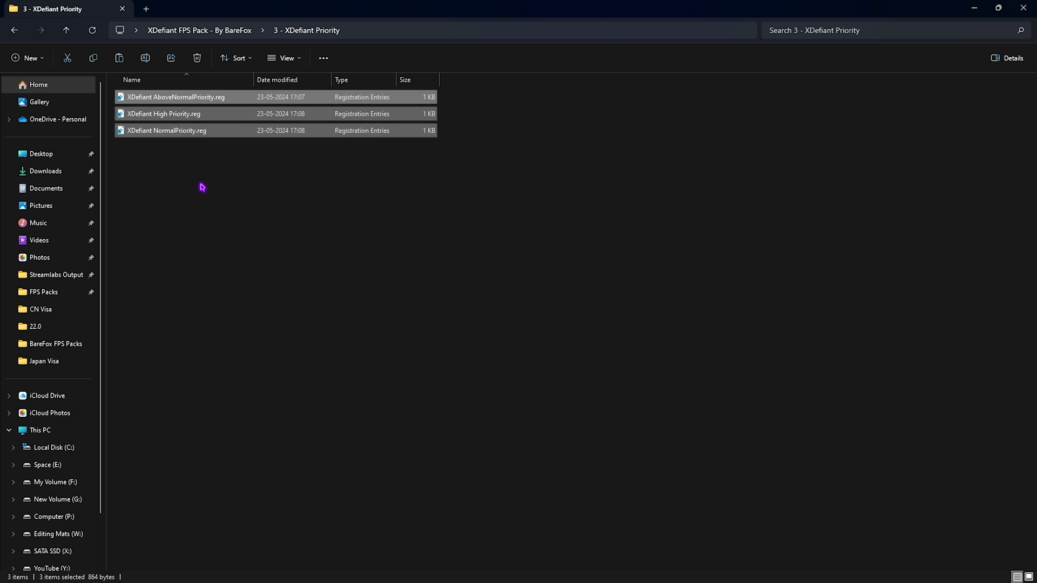
left_click(202, 187)
Step: Examine the service-disabling registry files in 4 - Unwanted Services and the enabling ones in its Revert Registries folder
key("alt+Up")
double_click(178, 145)
left_click_drag(179, 328, 181, 111)
left_click_drag(217, 332, 175, 119)
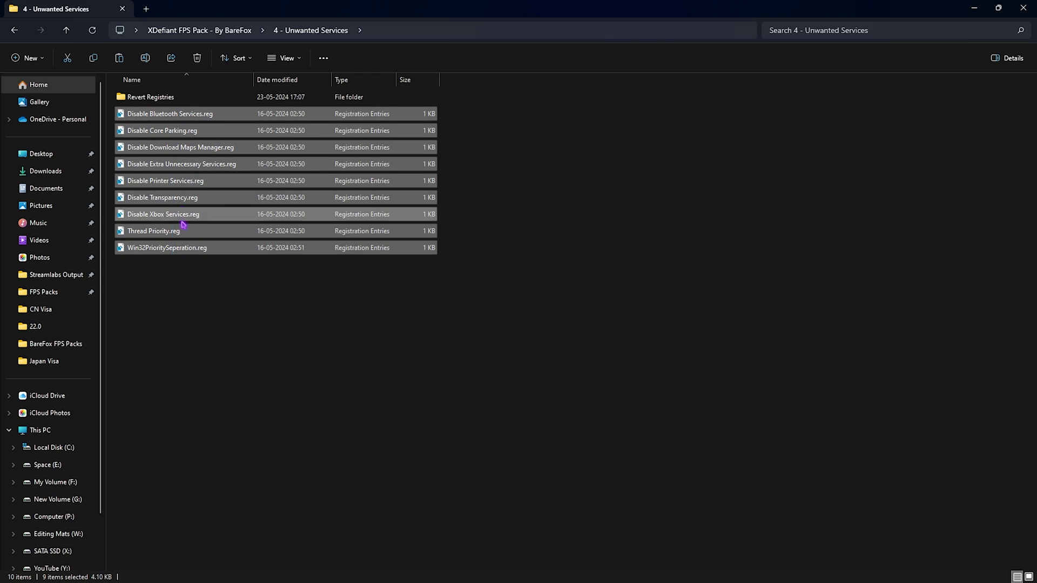
left_click(172, 283)
double_click(177, 101)
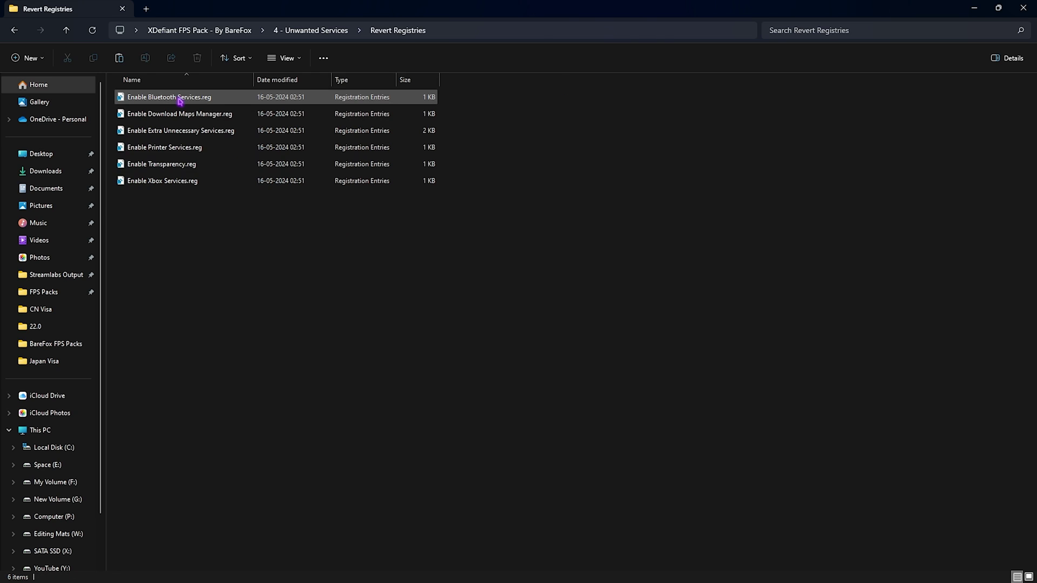
left_click_drag(195, 251, 172, 92)
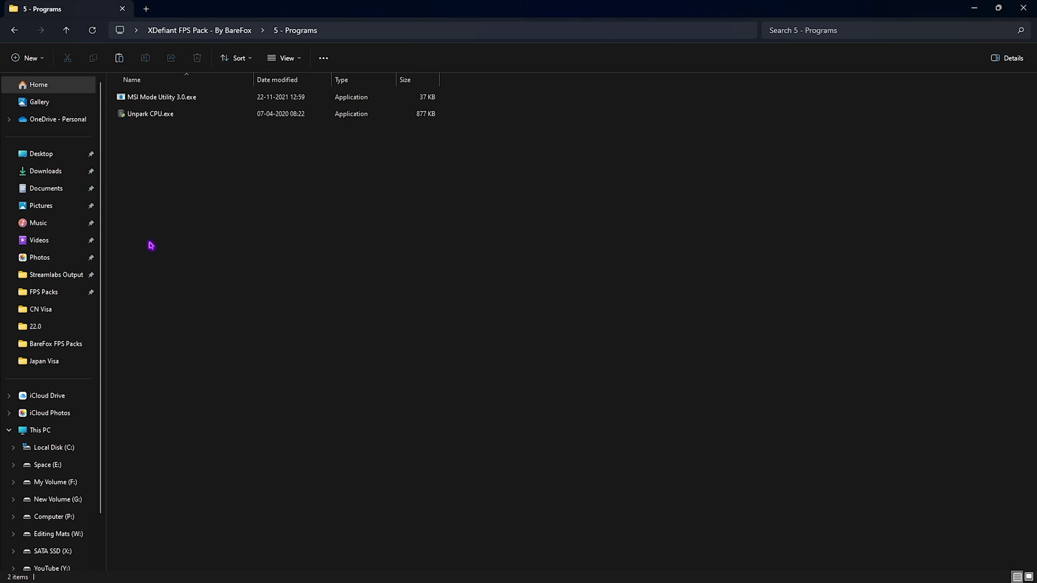
Step: Run MSI Mode Utility 3.0.exe from the 5 - Programs folder as administrator
mouse_move(176, 185)
left_mouse_down()
mouse_move(160, 93)
mouse_move(177, 186)
left_mouse_up()
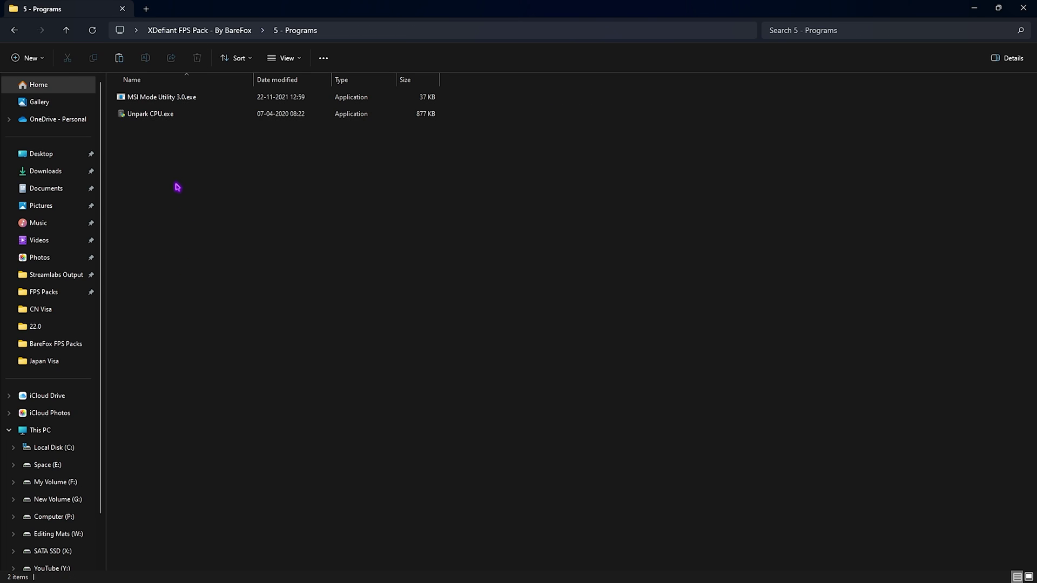
left_click(173, 98)
right_click(177, 97)
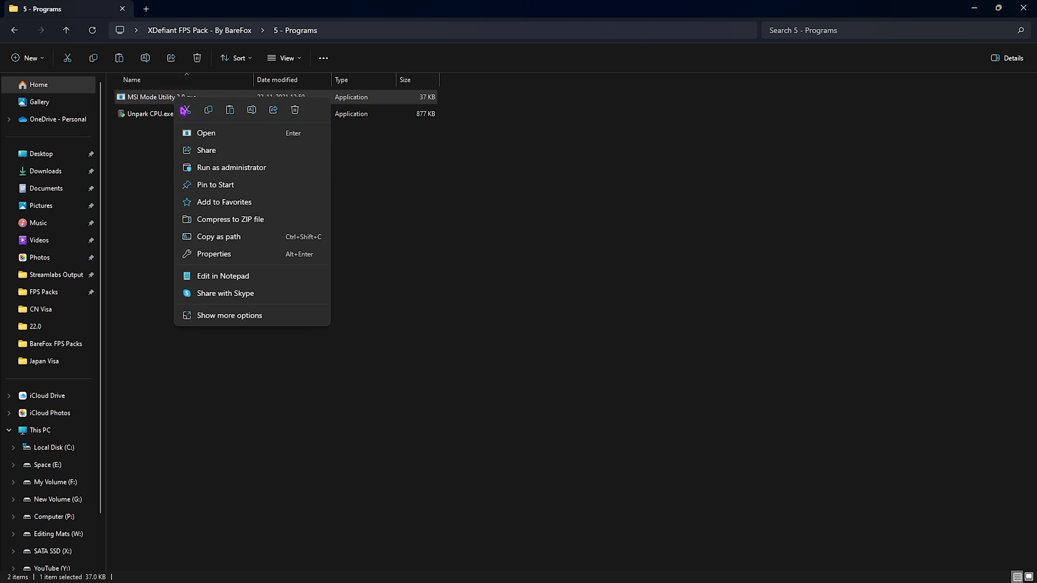
left_click(226, 168)
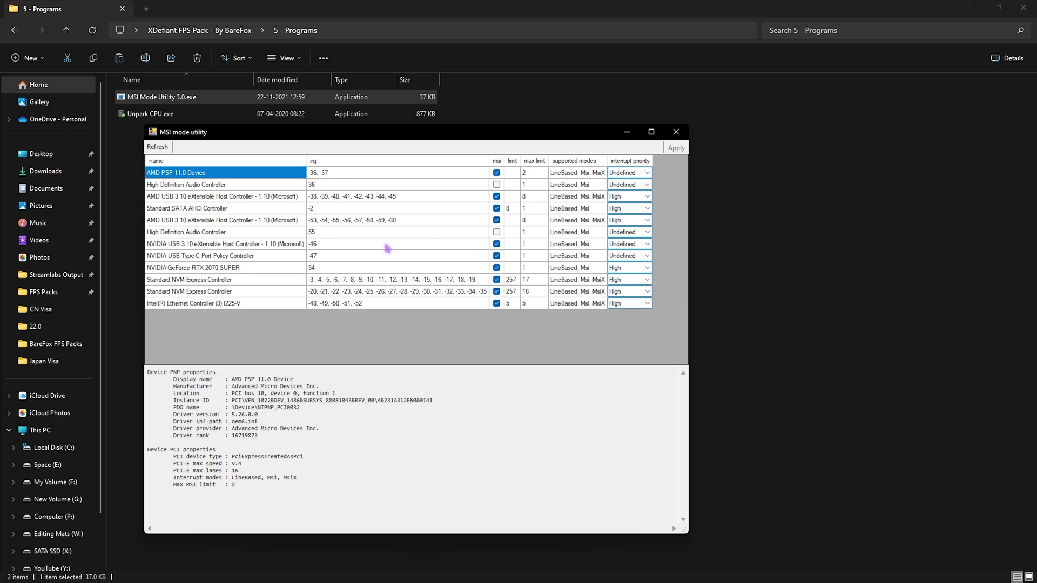
Step: Set the interrupt priority of the NVIDIA GeForce RTX 2070 SUPER to High and close MSI mode utility
left_click(205, 268)
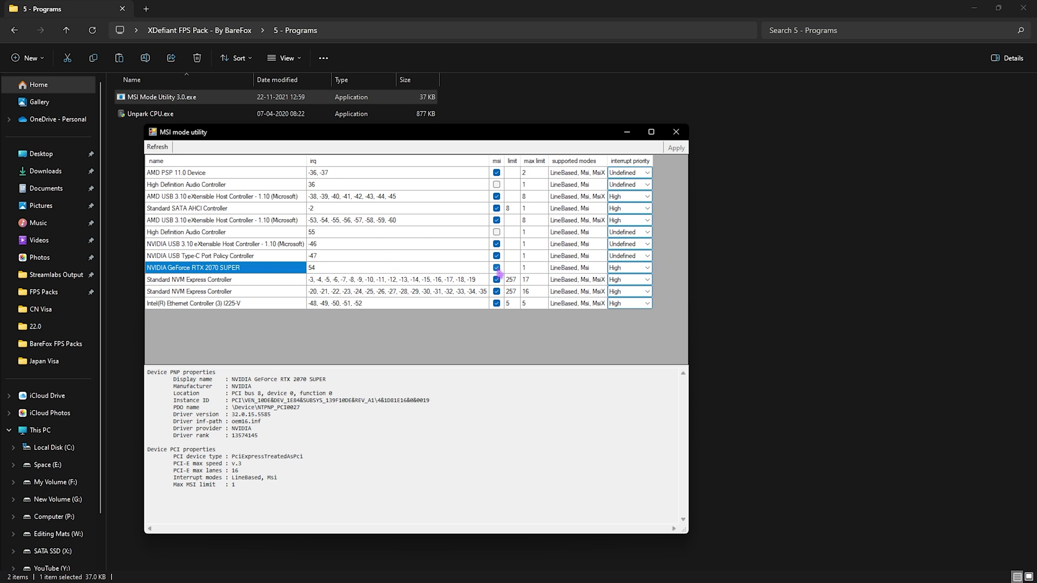
left_click(647, 268)
left_click(647, 267)
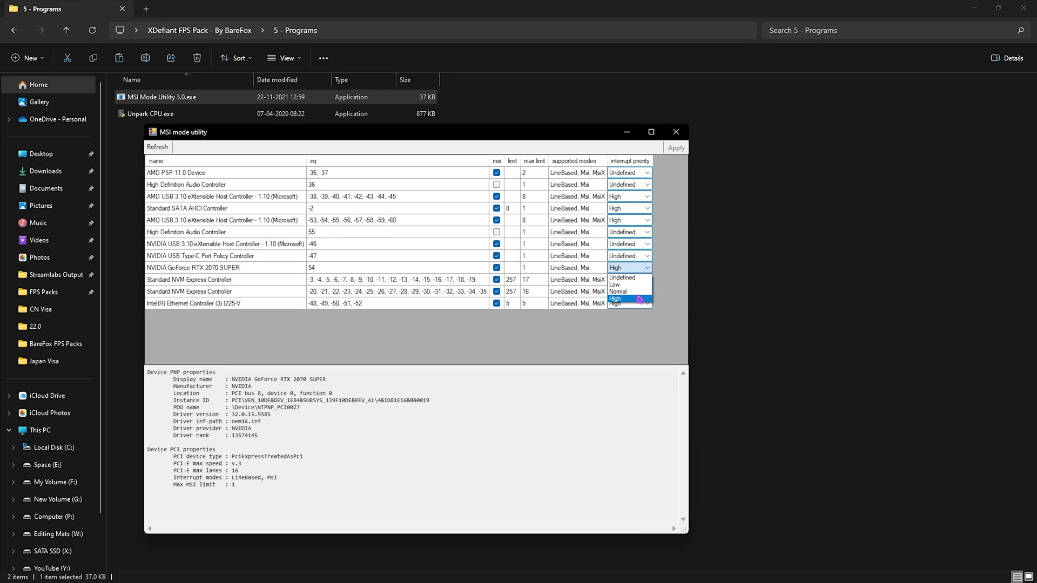
left_click(621, 300)
left_click(675, 132)
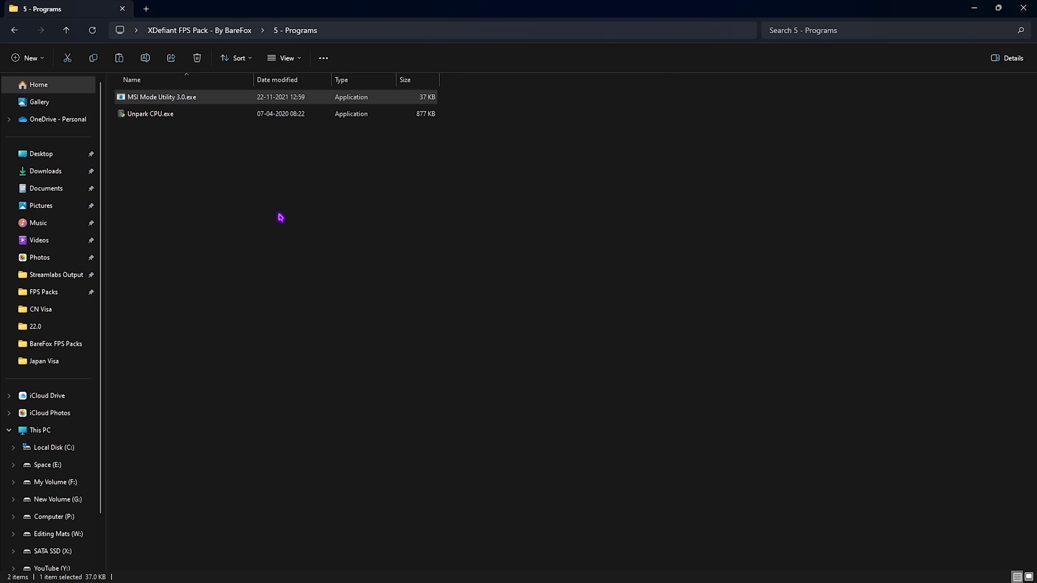
Step: Run Unpark CPU.exe from the 5 - Programs folder
left_click(225, 167)
right_click(170, 113)
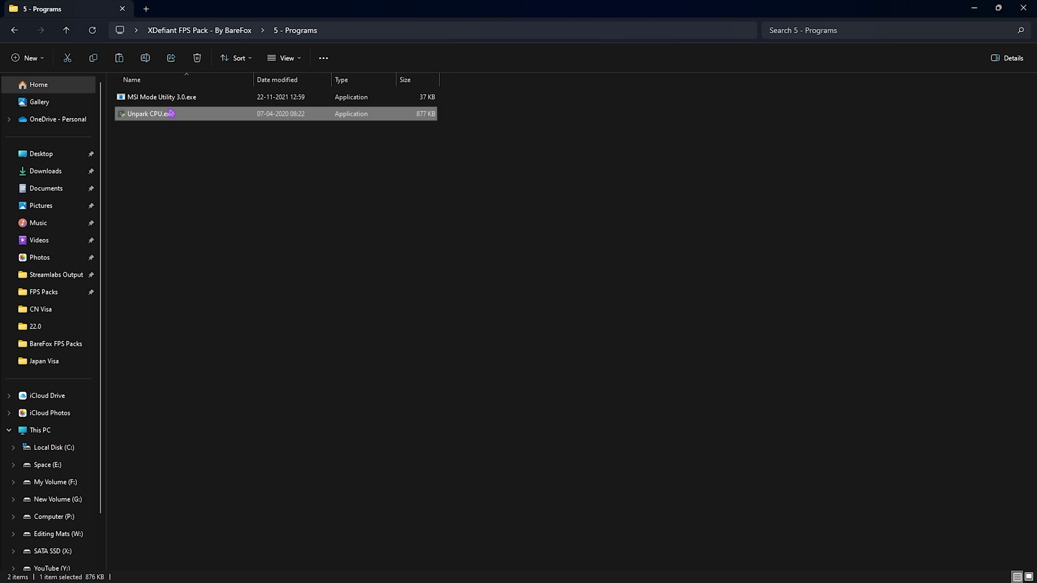
left_click(216, 181)
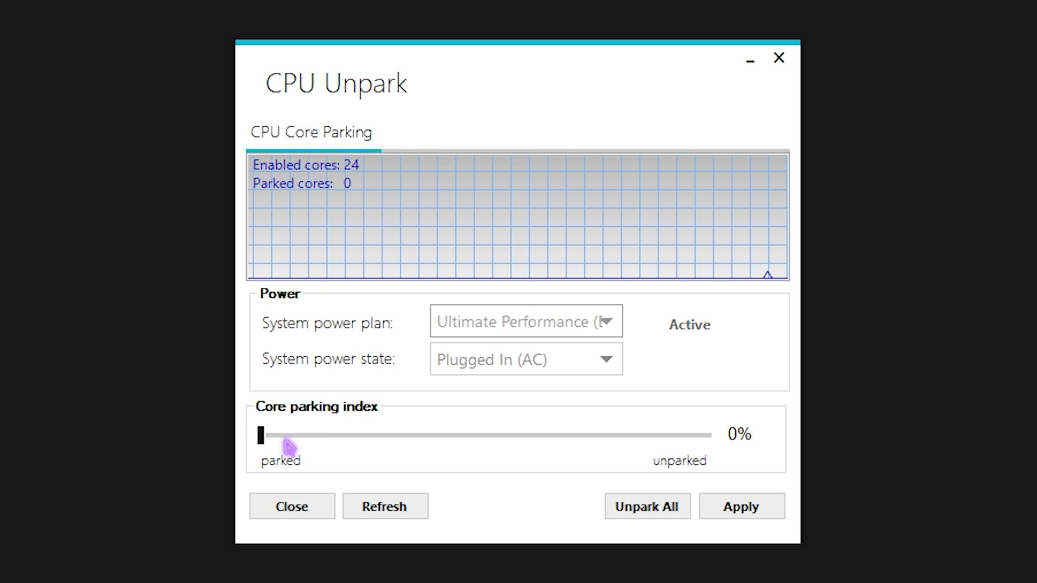
Step: Set the core parking index to 100% unparked, apply the change, and close CPU Unpark and the folder window
left_click_drag(265, 438, 720, 455)
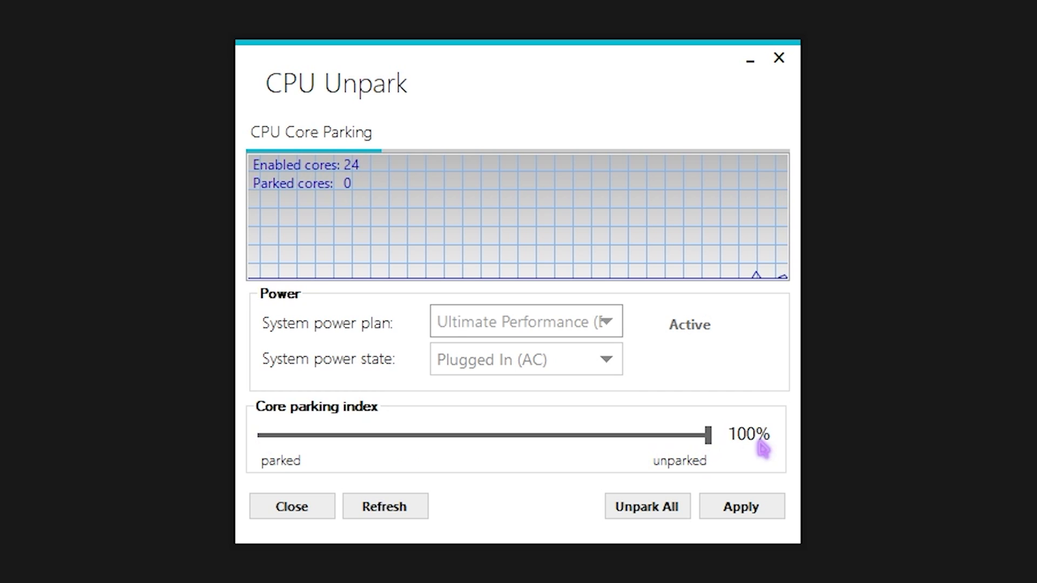
left_click(744, 507)
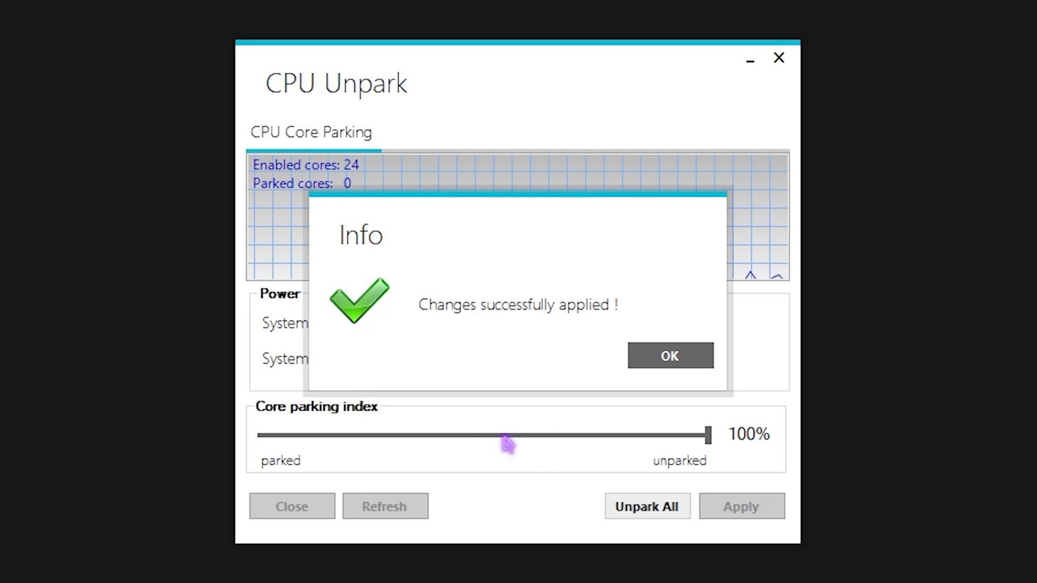
left_click(665, 358)
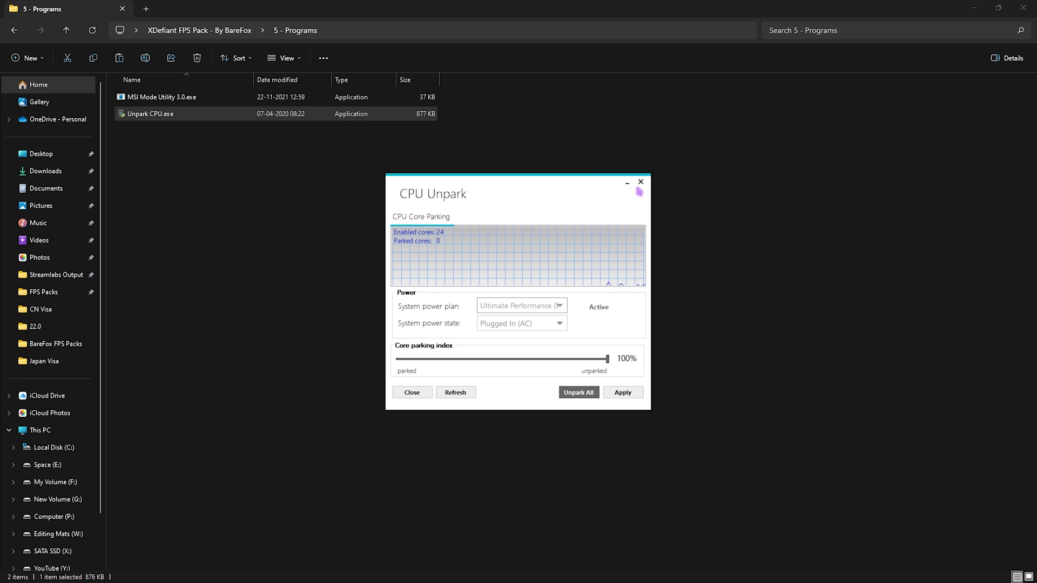
left_click(778, 58)
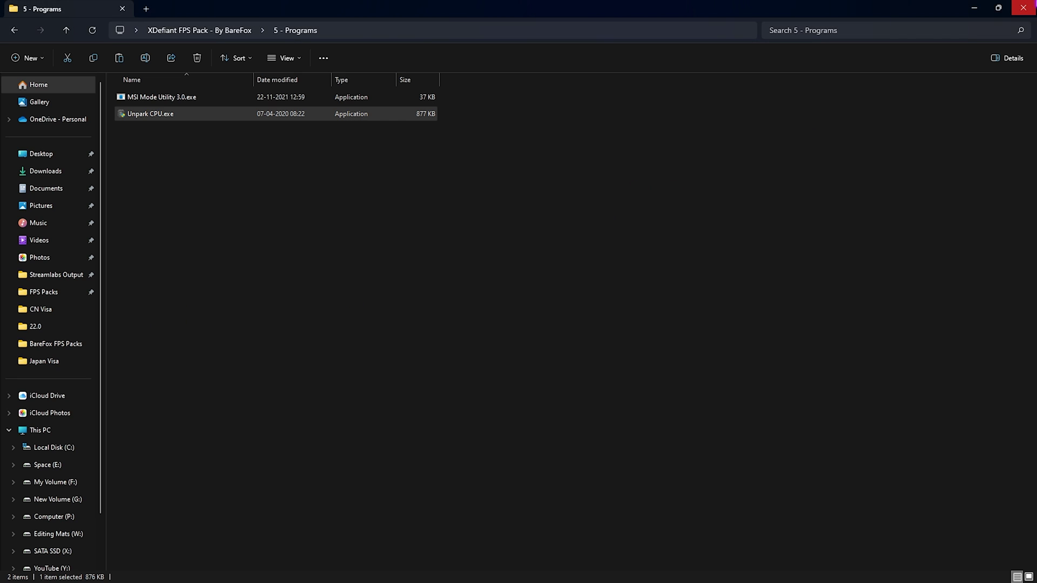
left_click(1022, 8)
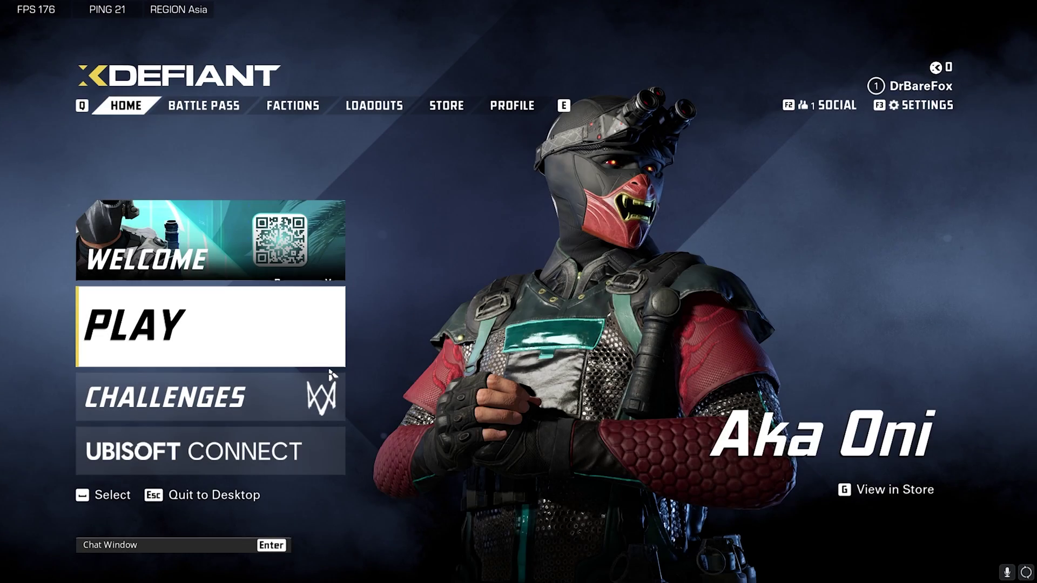
Step: Switch to XDefiant and open its Video & Graphics settings to review the display and latency options
left_click(920, 104)
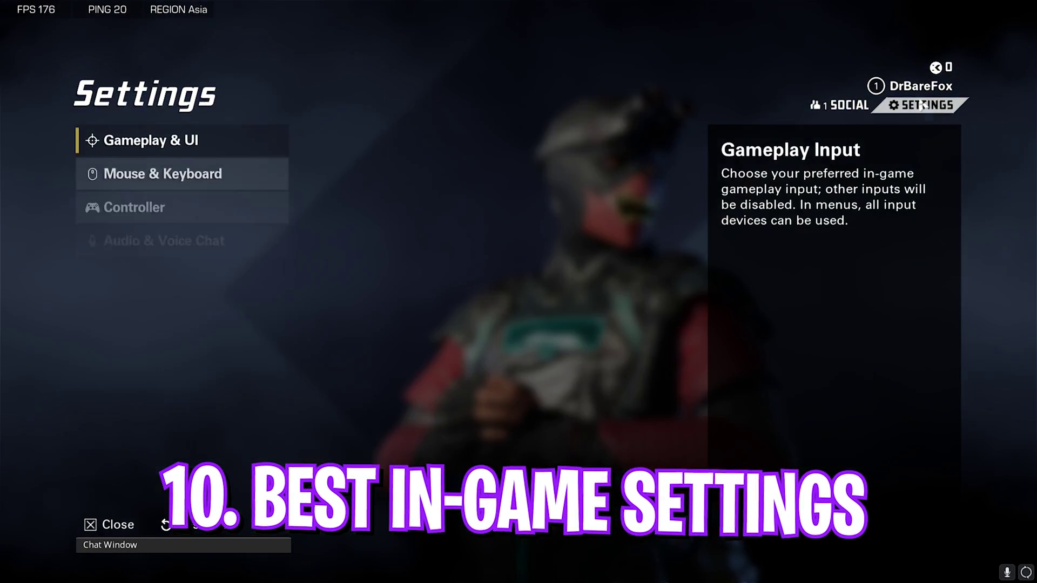
left_click(162, 259)
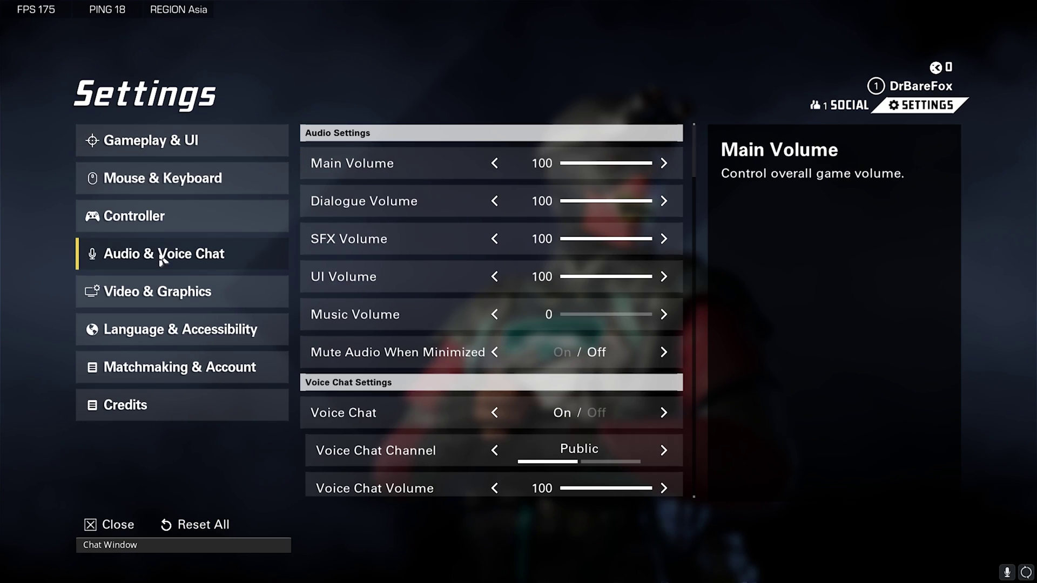
left_click(117, 303)
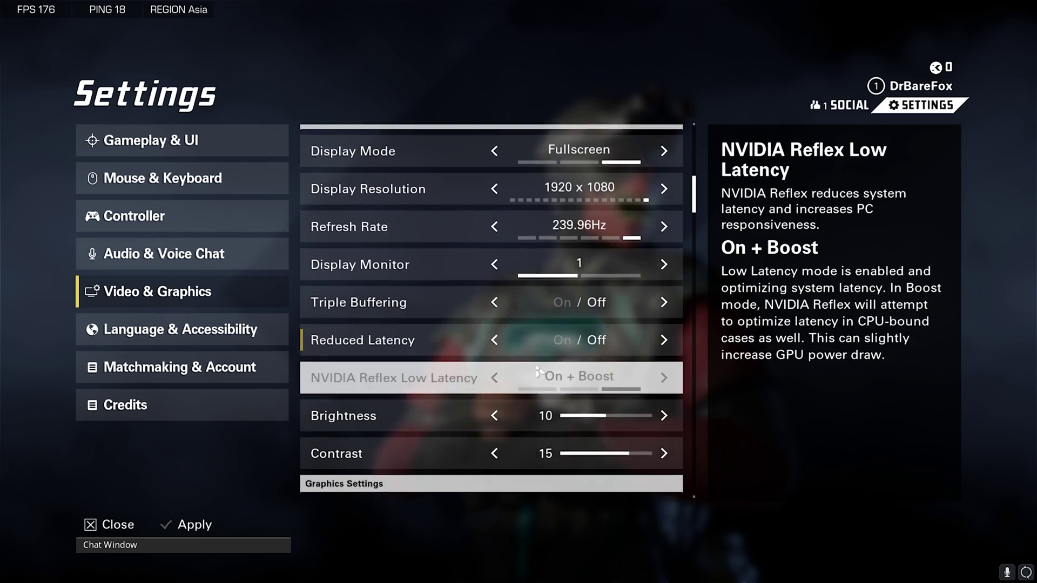
scroll(470, 378, "down", 2)
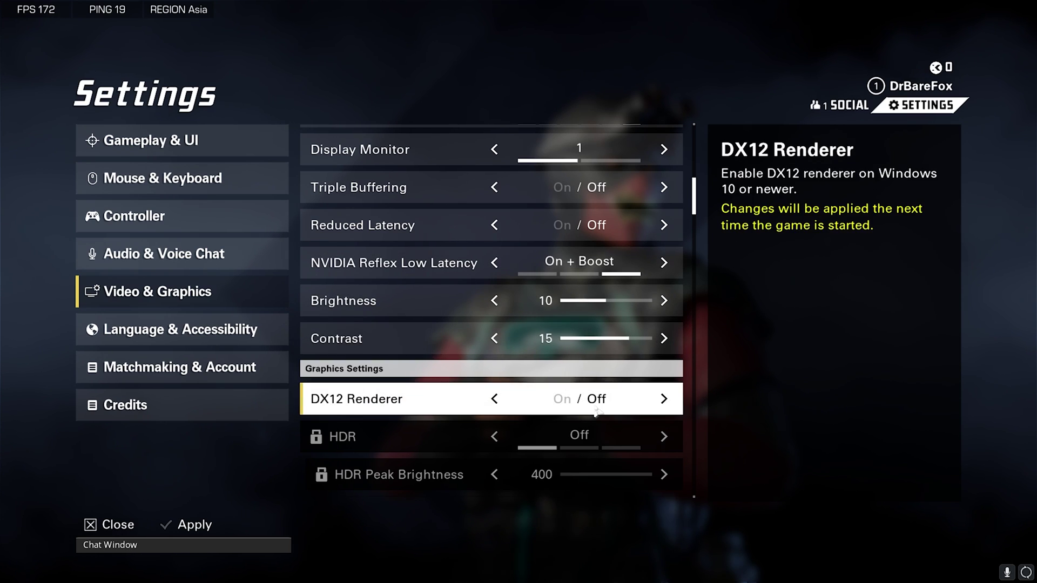
Step: Set Graphics Quality to the Medium preset and turn V-Sync Mode off
scroll(597, 413, "down", 4)
left_click(494, 295)
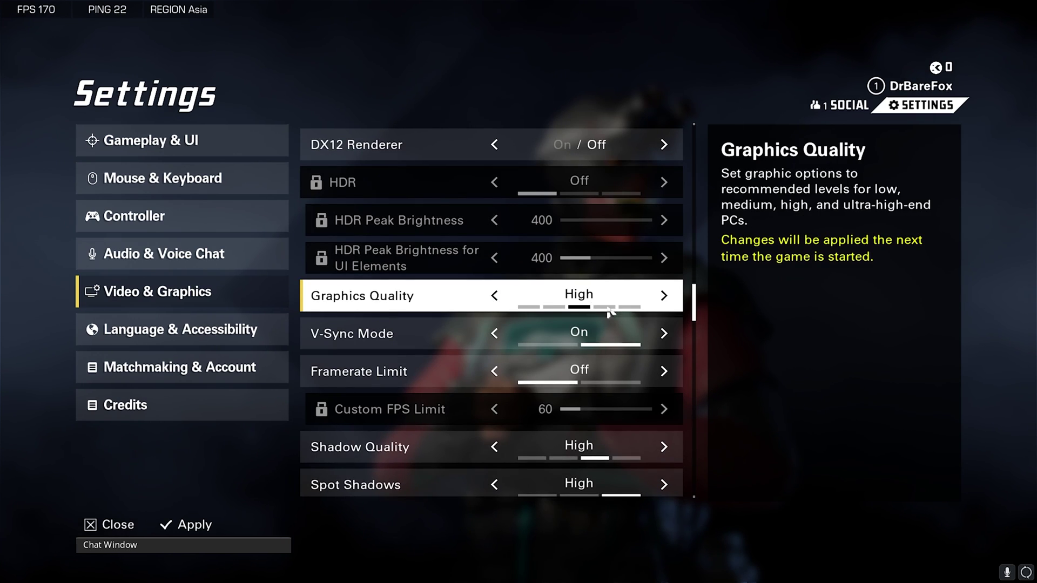
left_click(494, 296)
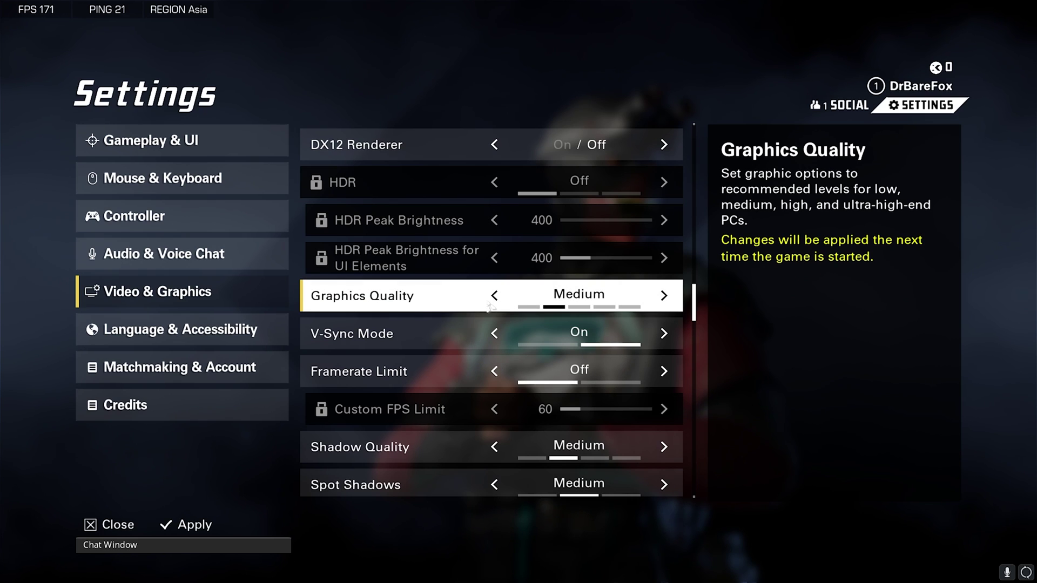
left_click(494, 296)
left_click(663, 295)
scroll(494, 226, "down", 2)
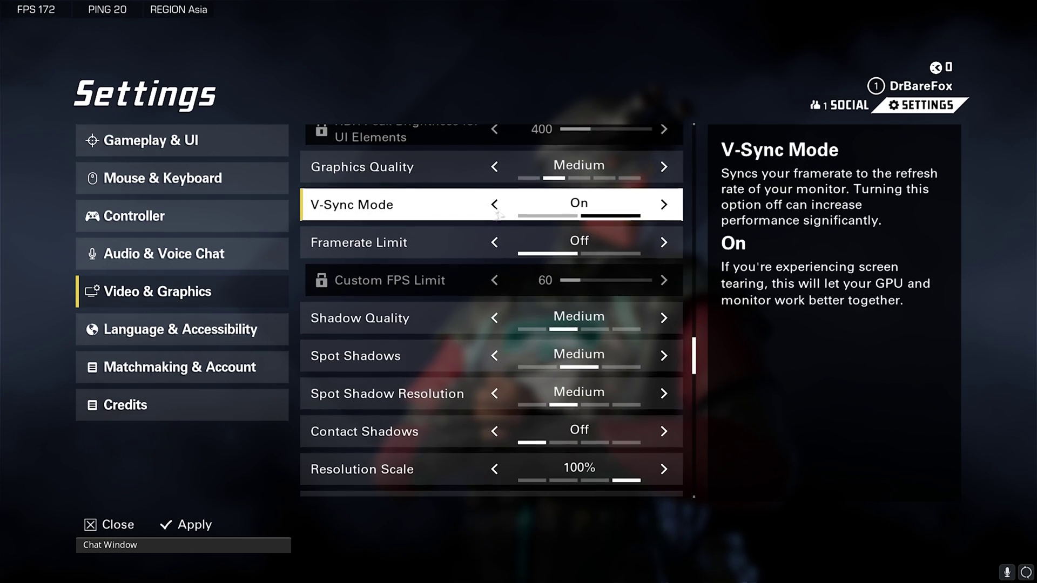
left_click(494, 206)
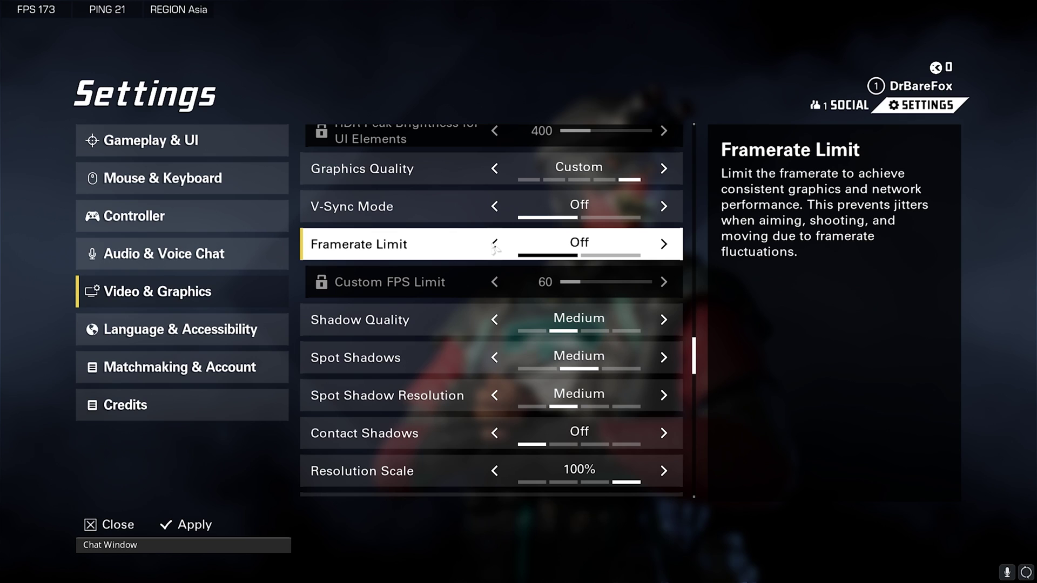
Step: Set Spot Shadows and Spot Shadow Resolution to Low, leaving Resolution Scale at 100%
scroll(493, 251, "down", 3)
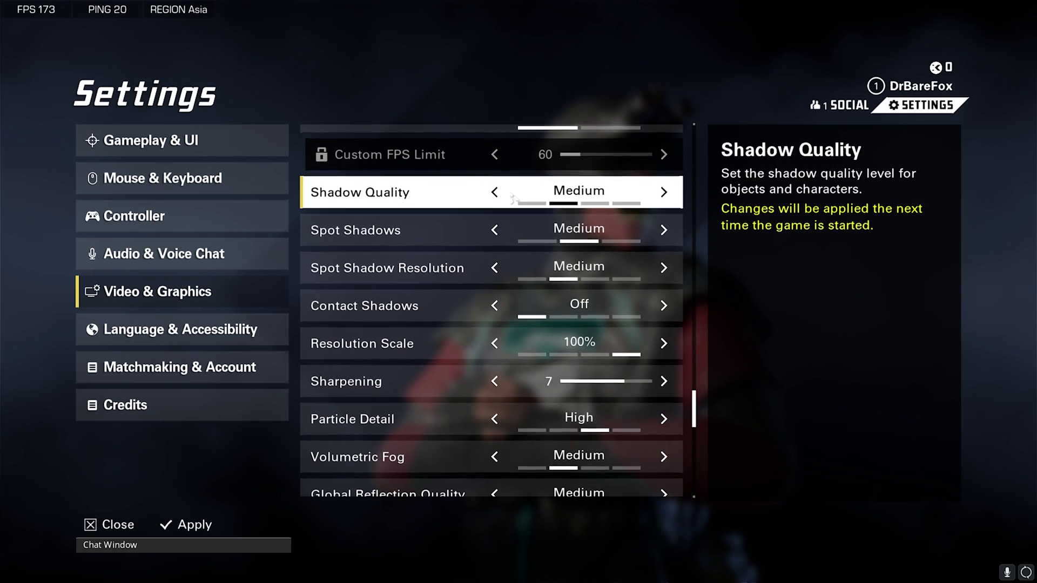
left_click(495, 232)
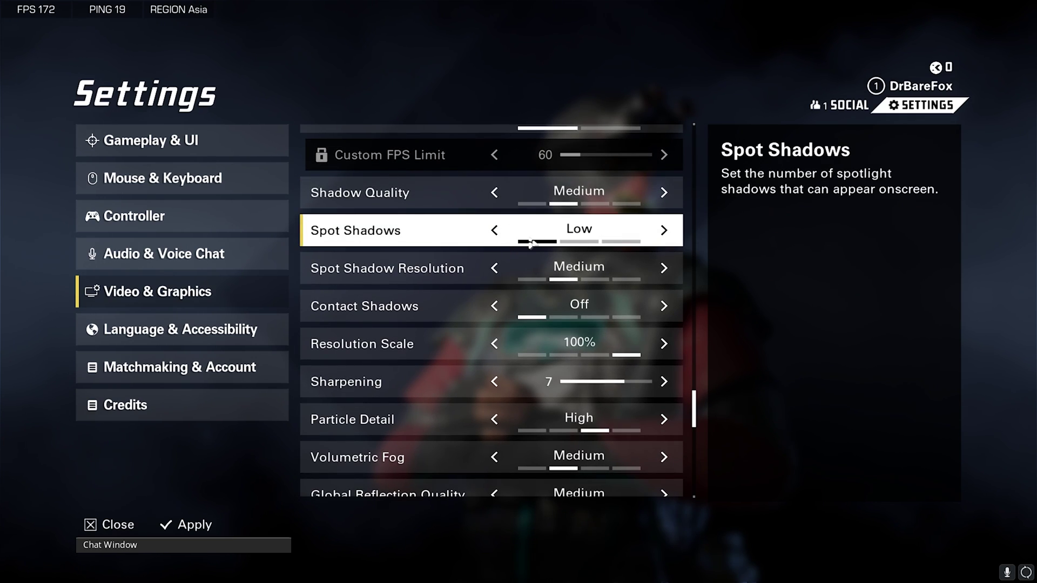
left_click(495, 268)
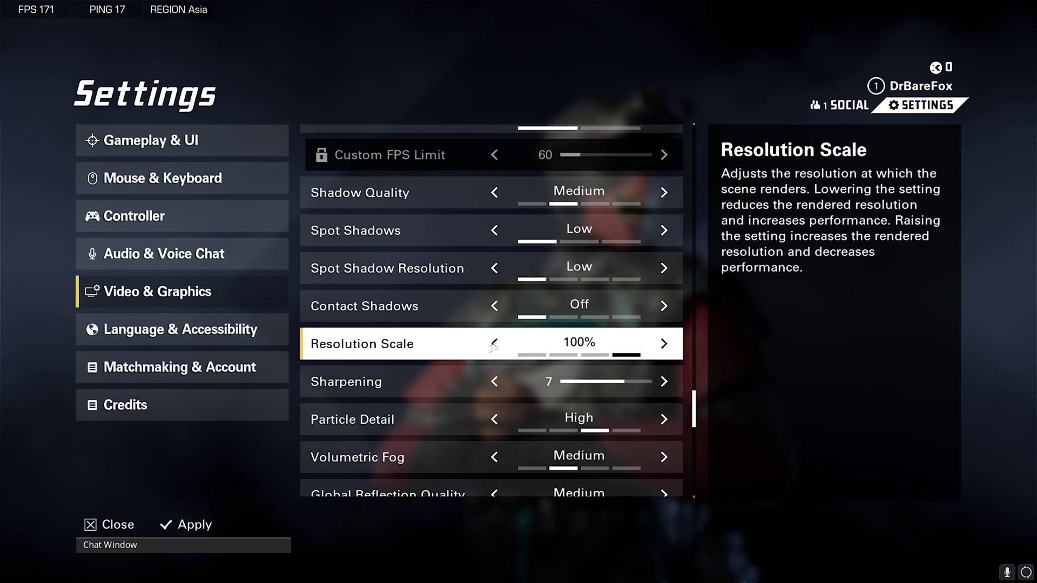
left_click(494, 344)
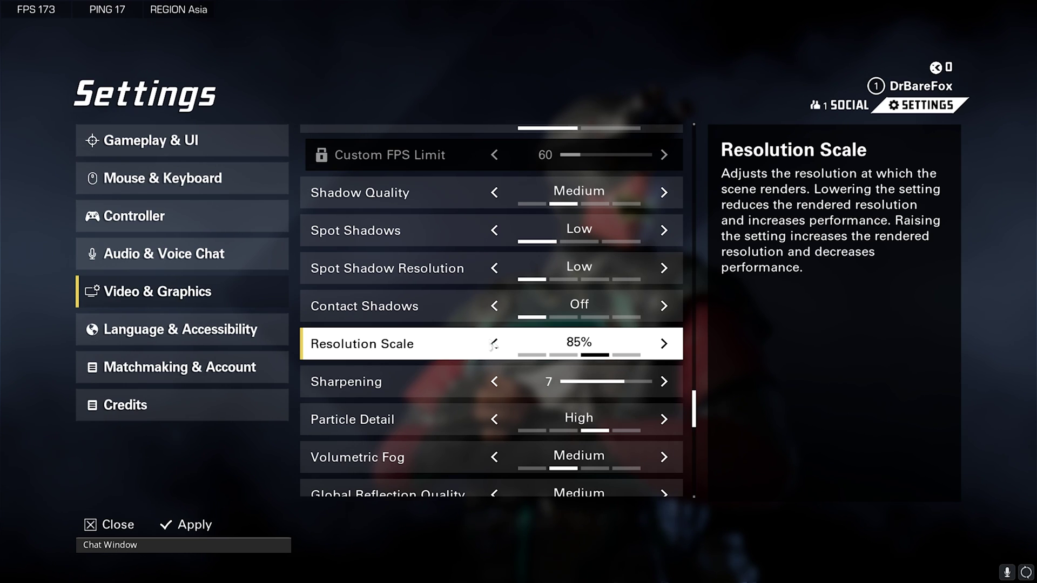
left_click(663, 343)
Step: Set Particle Detail to Medium, and Volumetric Fog, Global Reflection Quality and Local Reflection Quality to Low
scroll(594, 307, "down", 3)
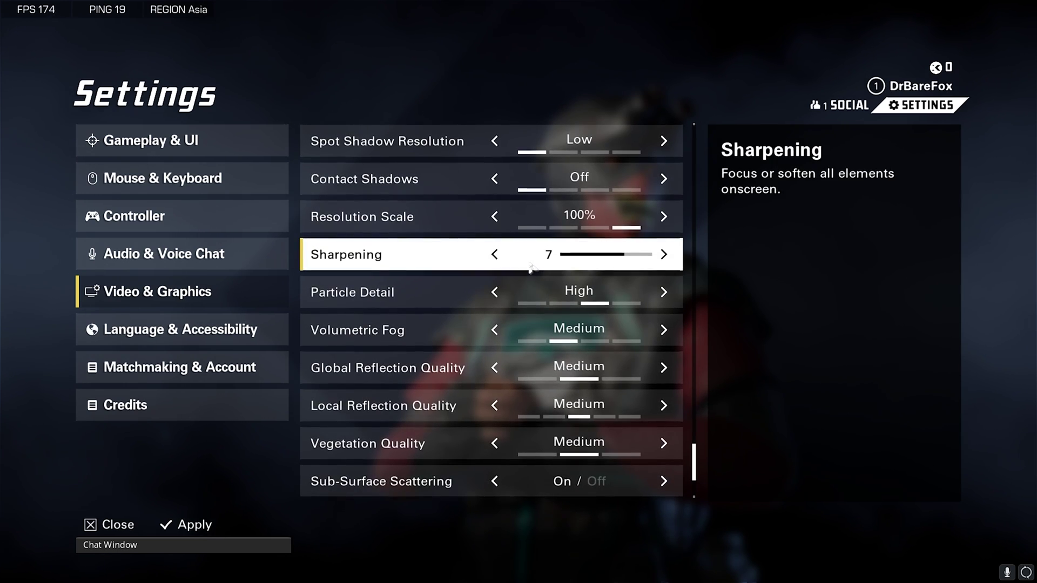
left_click(494, 298)
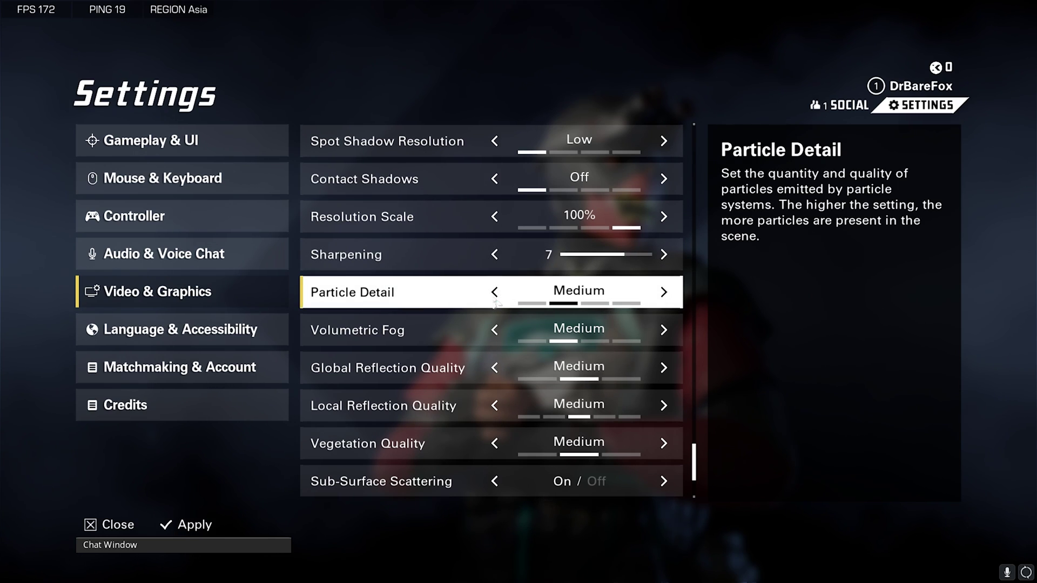
left_click(494, 331)
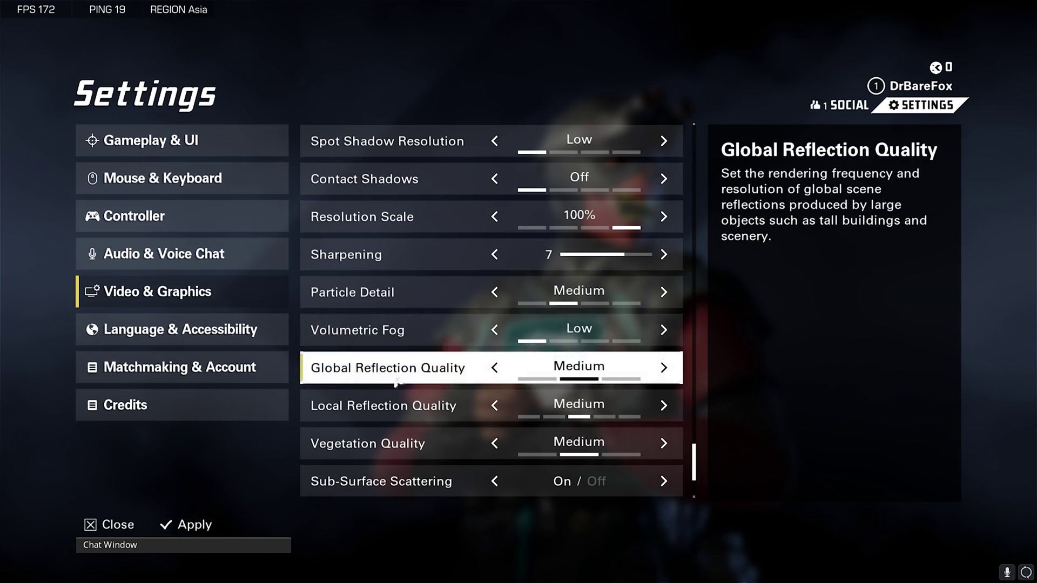
left_click(495, 368)
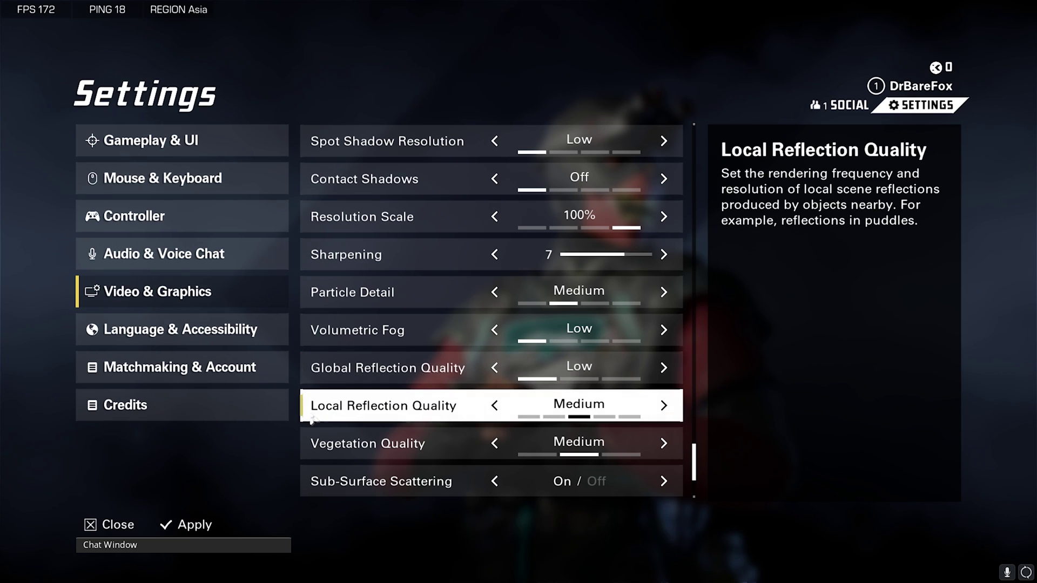
left_click(495, 405)
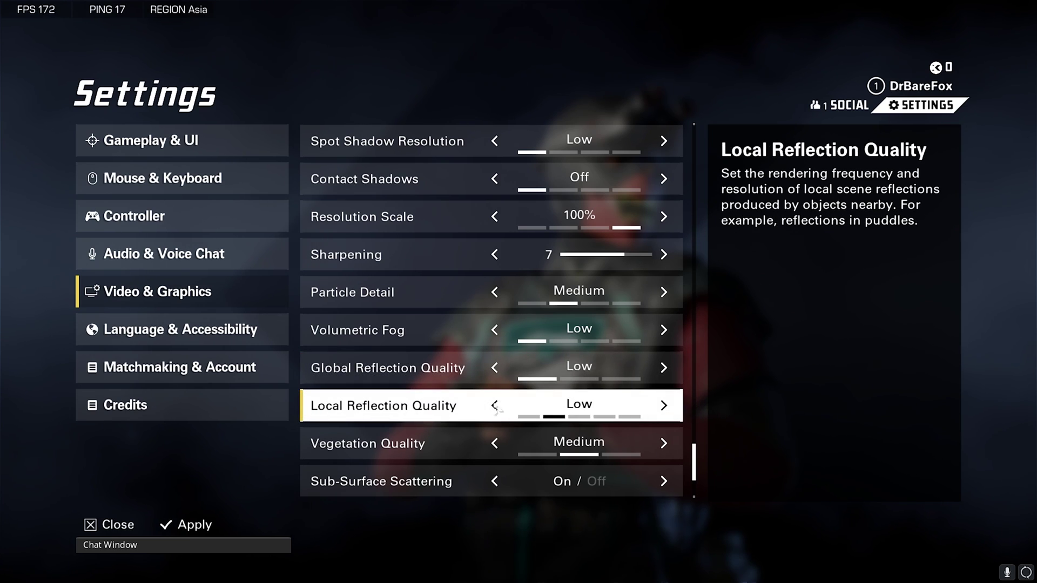
Step: Set Vegetation Quality and Ambient Occlusion to Low and turn Sub-Surface Scattering off
scroll(496, 407, "down", 5)
left_click(495, 178)
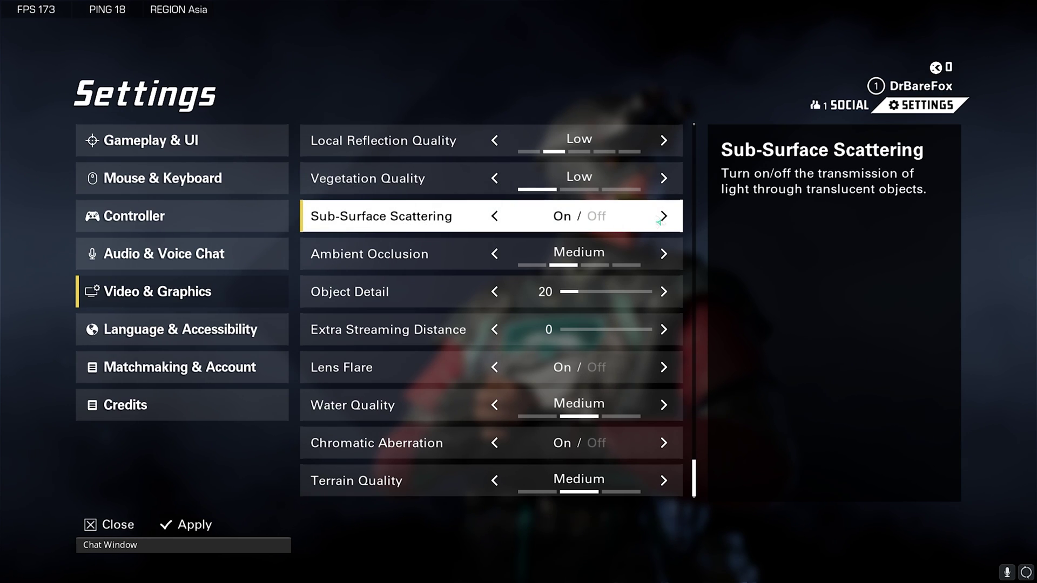
left_click(406, 226)
left_click(494, 253)
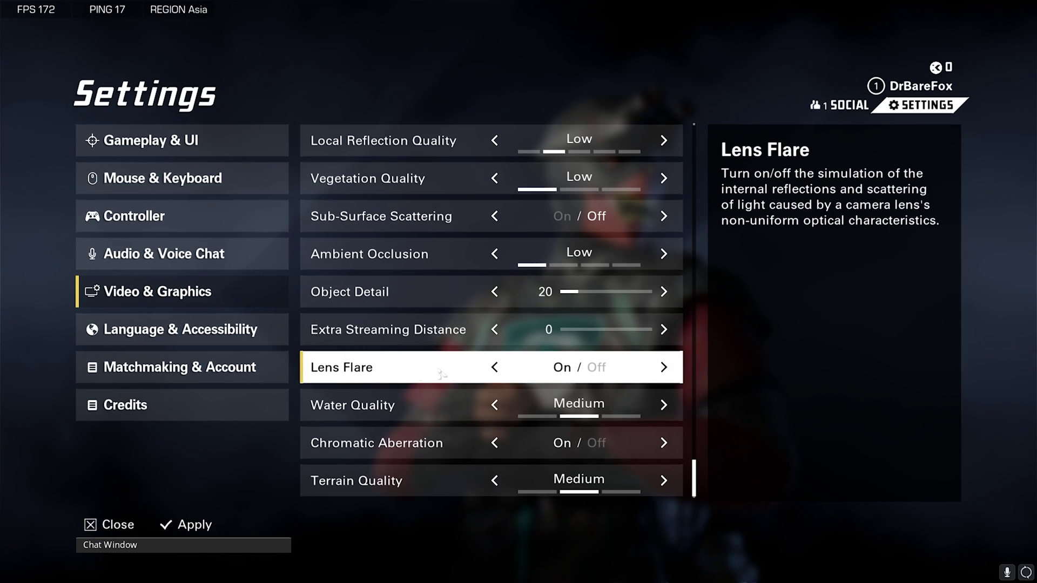
Step: Turn off Lens Flare and Chromatic Aberration, leave Terrain Quality at Medium, and apply the graphics settings
left_click(595, 378)
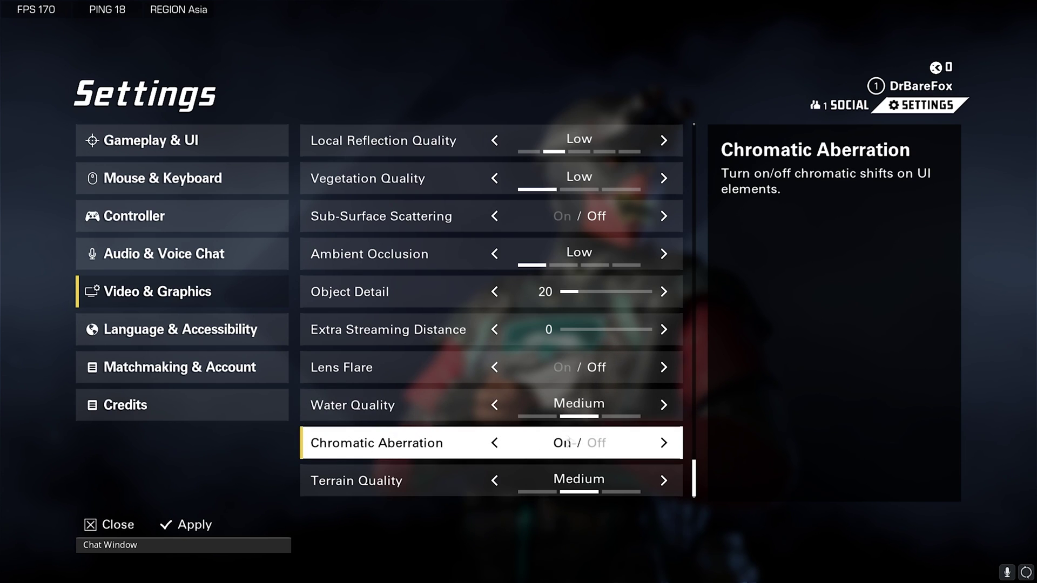
left_click(587, 447)
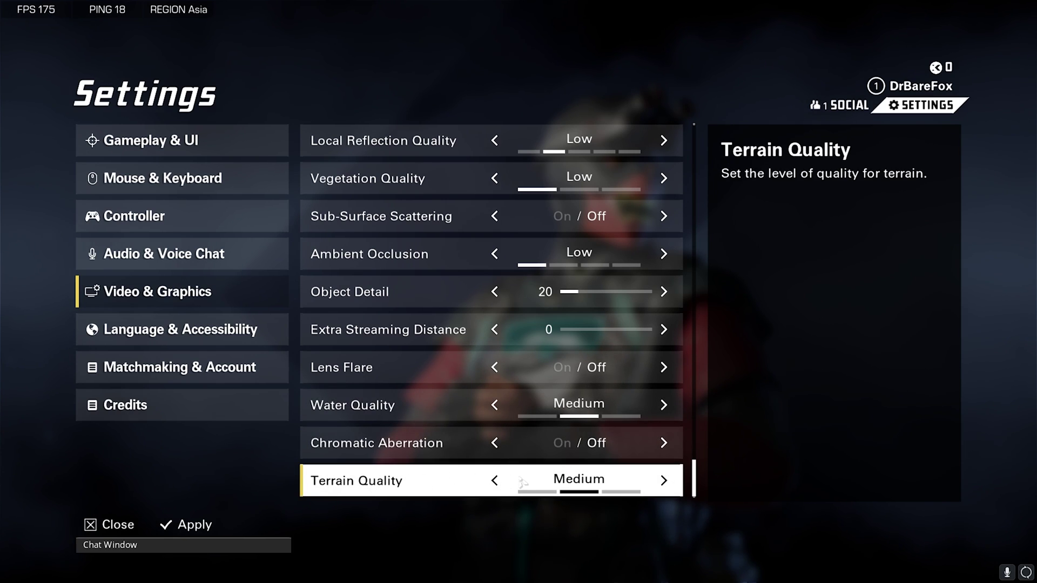
left_click(495, 480)
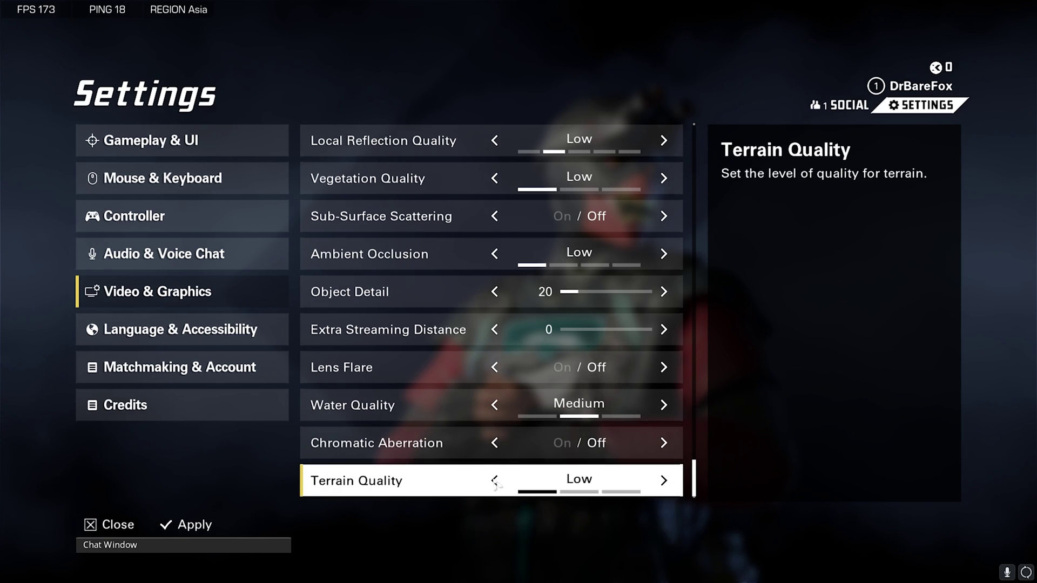
left_click(664, 480)
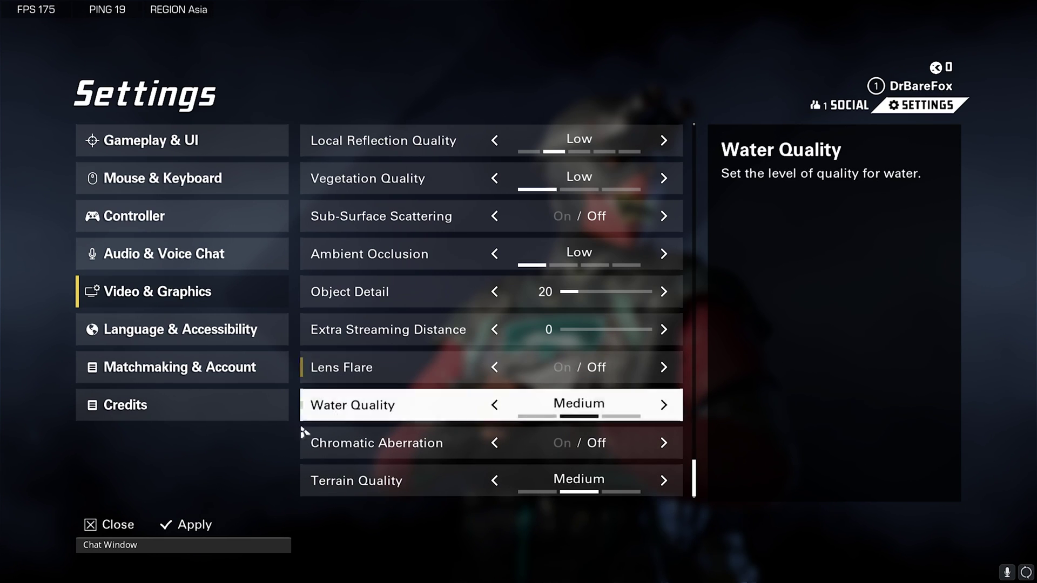
left_click(195, 526)
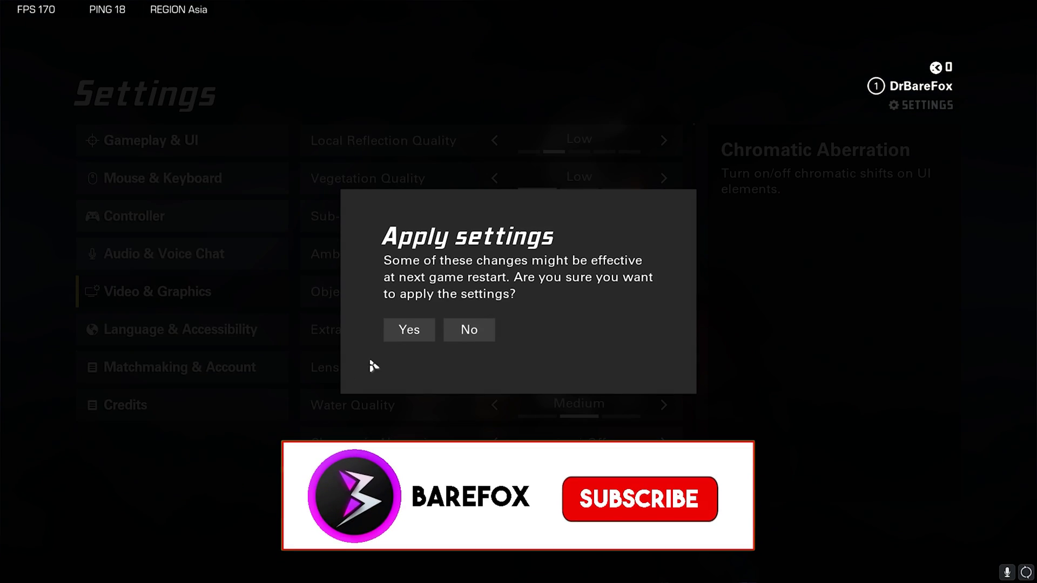
left_click(409, 334)
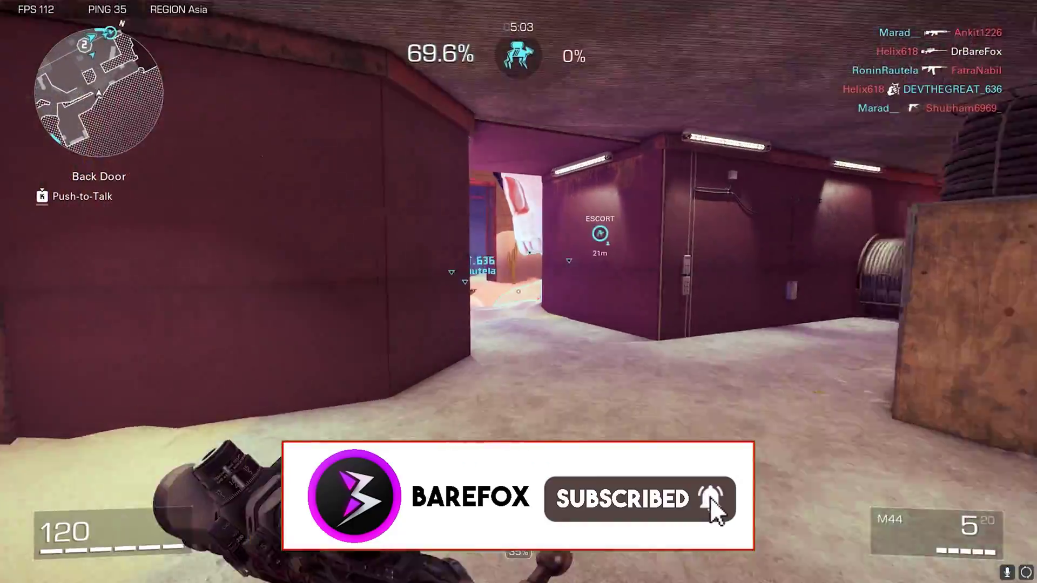